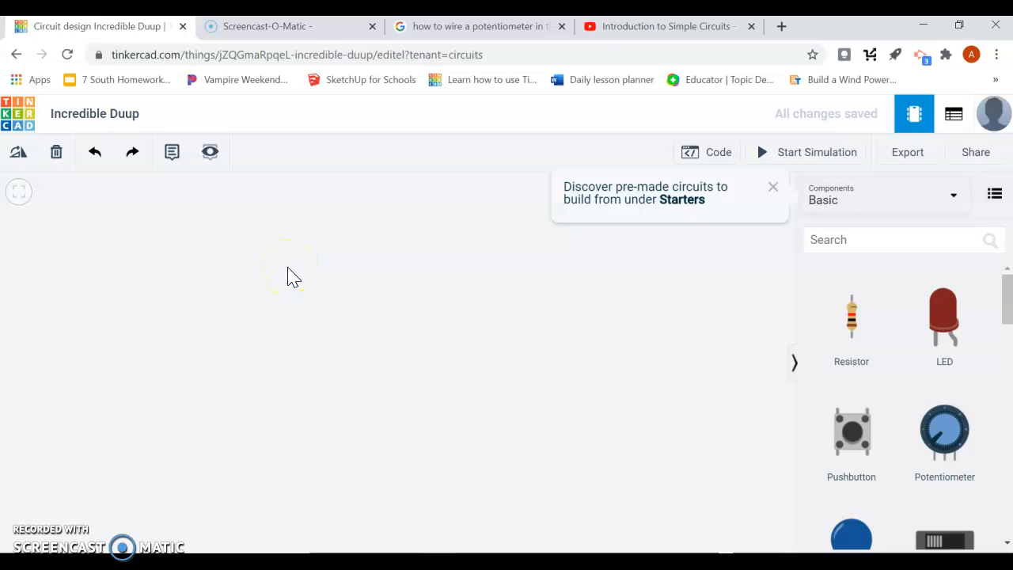
Search the components for "battery" and place a Coin Cell 3V Battery in the empty workspace.
click(839, 241)
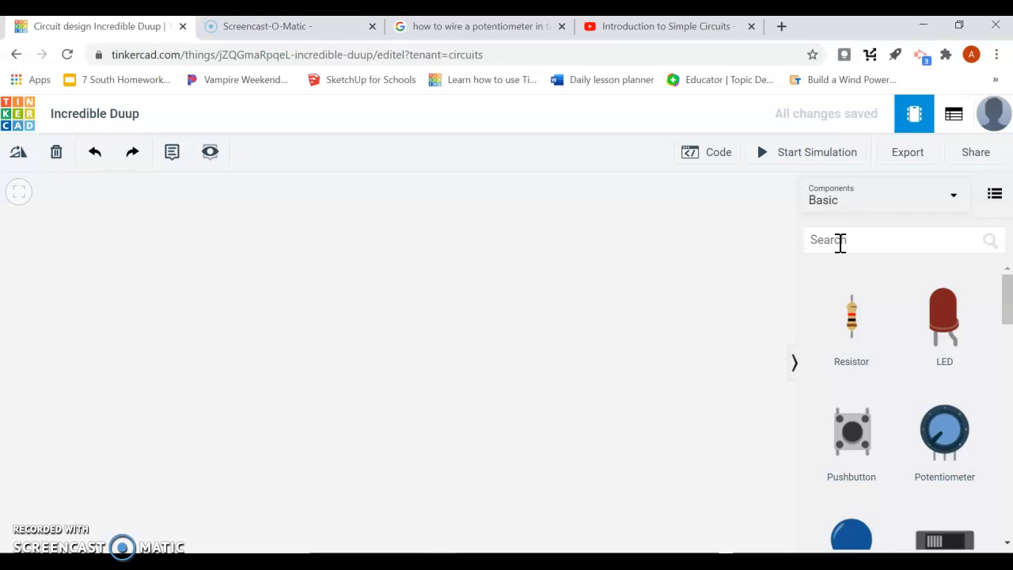
click(840, 243)
text(battery)
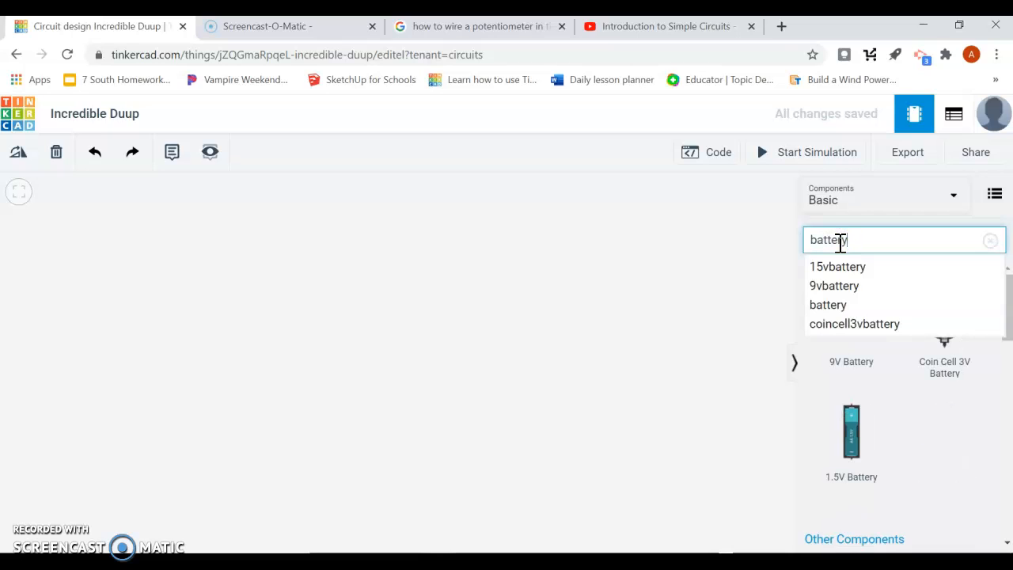
key(Return)
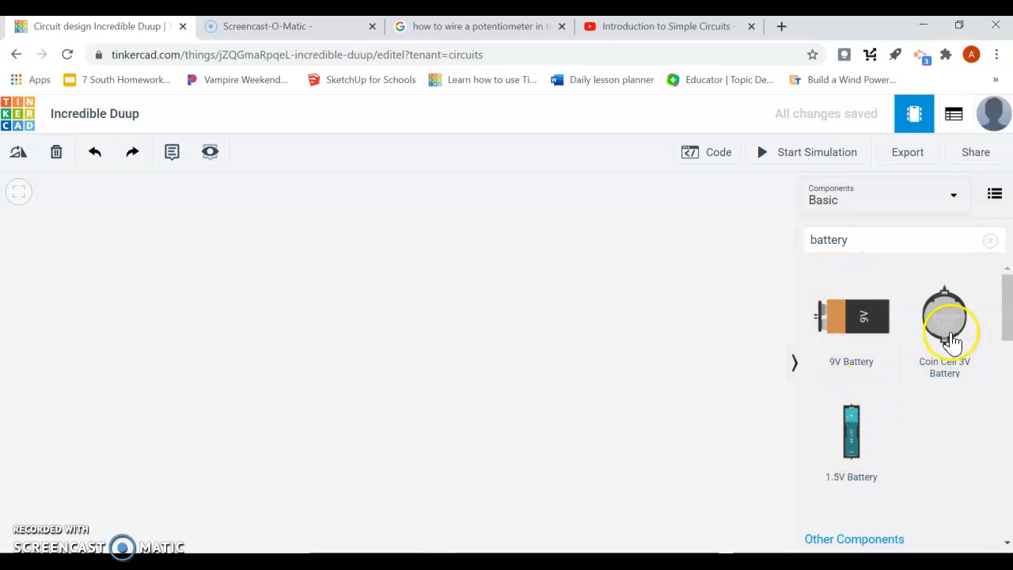
drag(952, 324, 285, 349)
Search the components for "light" and place a Light bulb above and to the right of the coin cell battery.
click(863, 238)
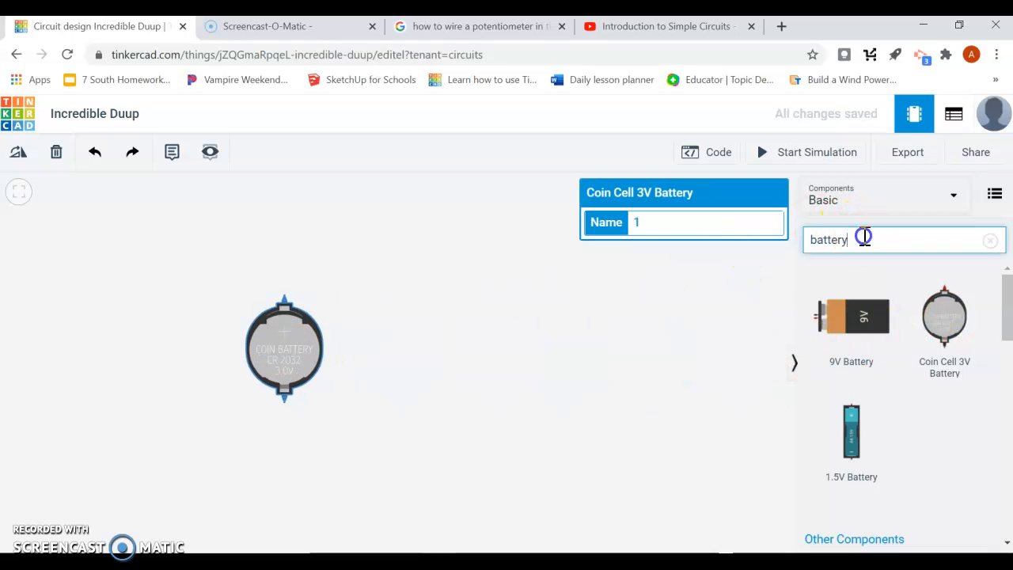
click(801, 248)
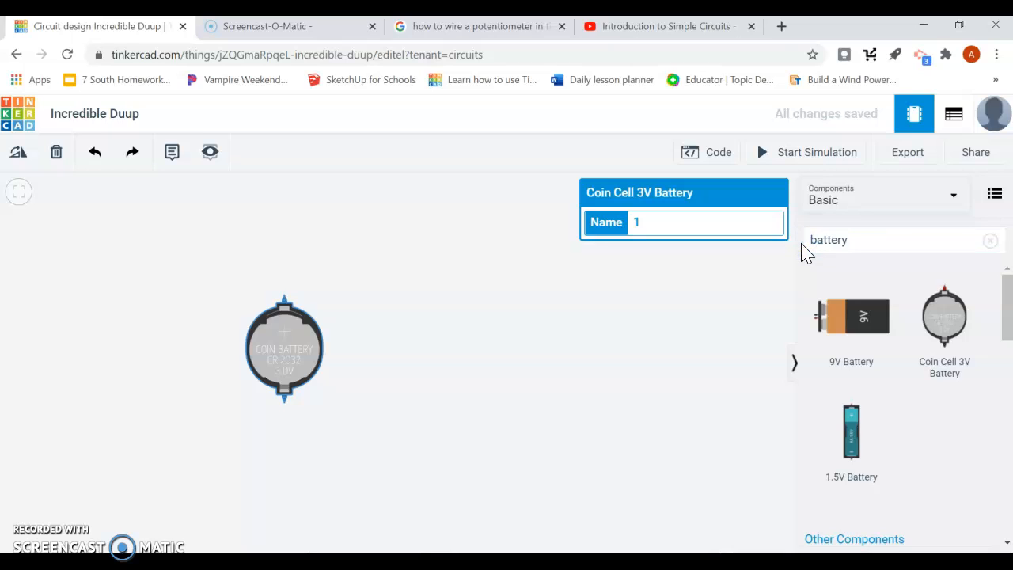
click(839, 241)
key(BackSpace)
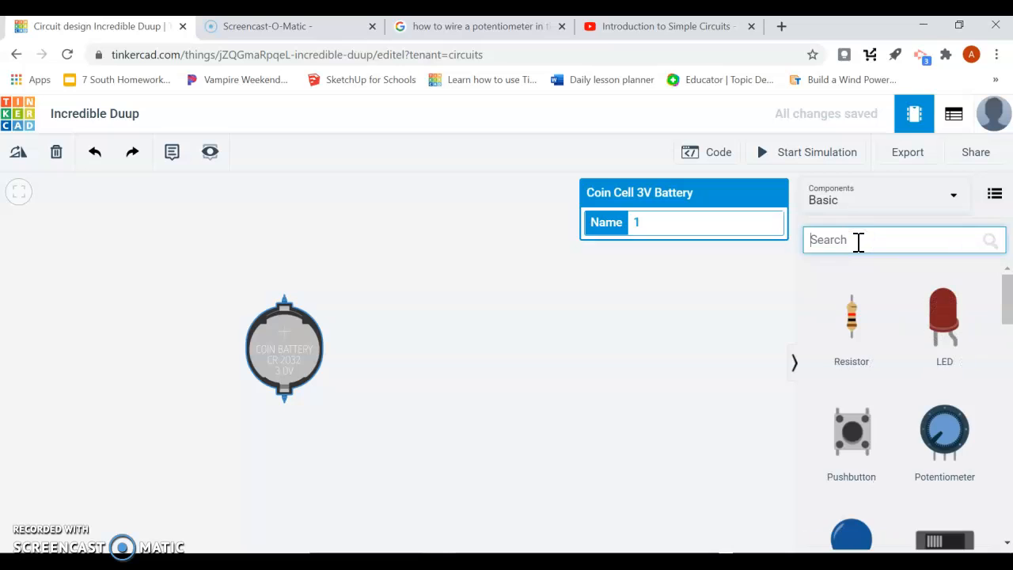
text(light)
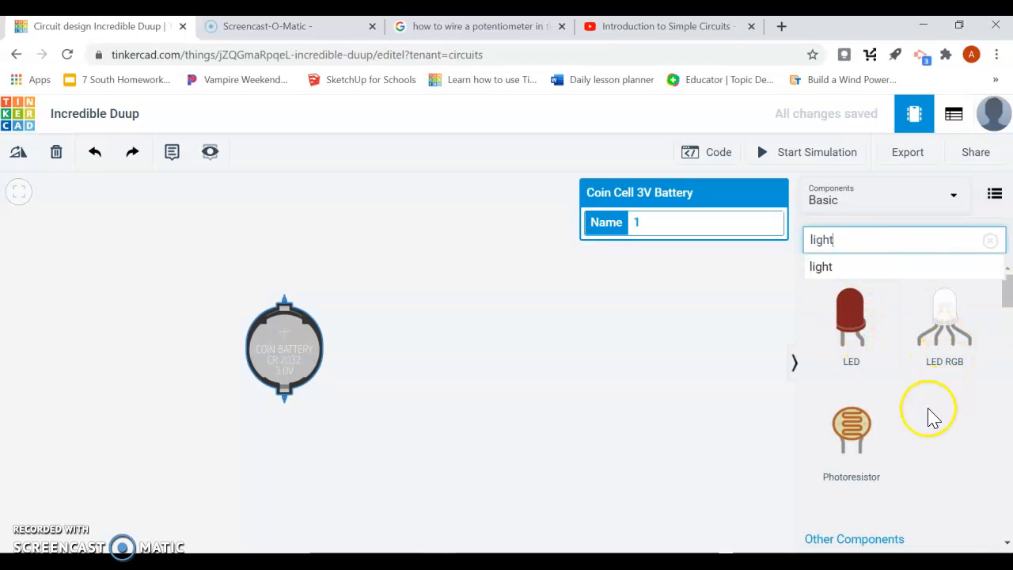
scroll(894, 440, down, 1)
scroll(894, 440, down, 3)
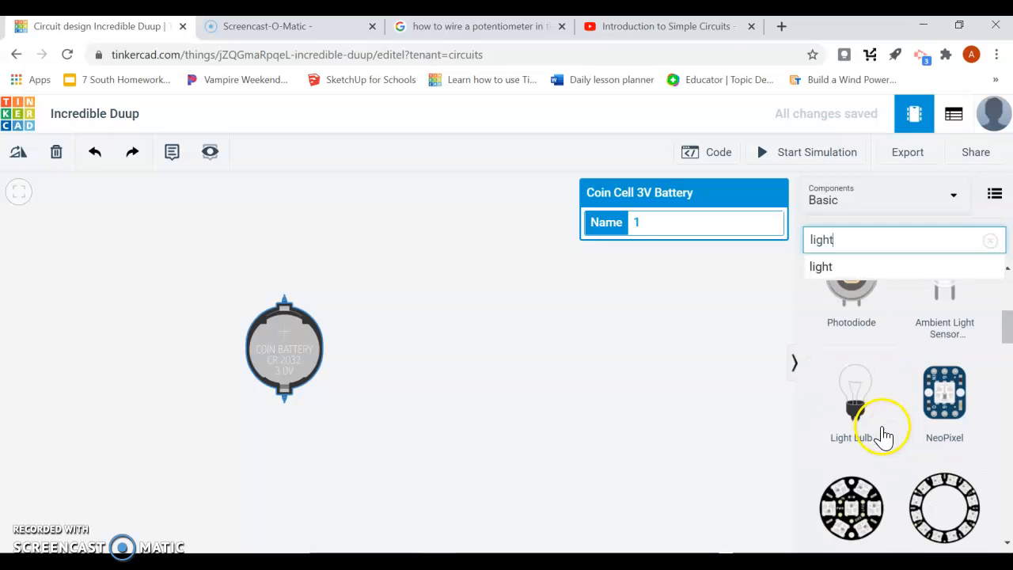
drag(870, 415, 438, 278)
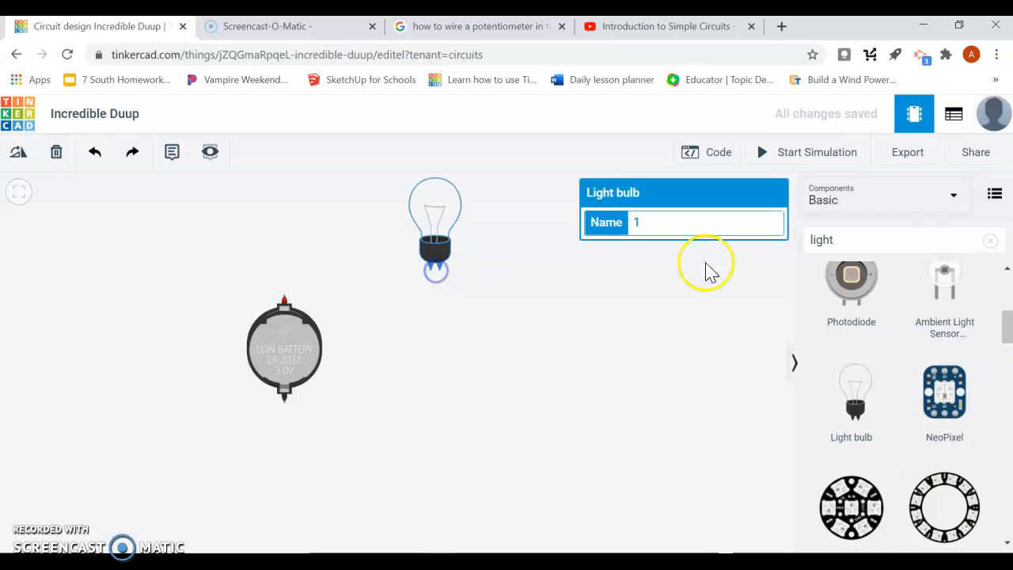
Search the components for "switch" and place a Slideswitch below and to the right of the light bulb.
click(859, 240)
click(784, 248)
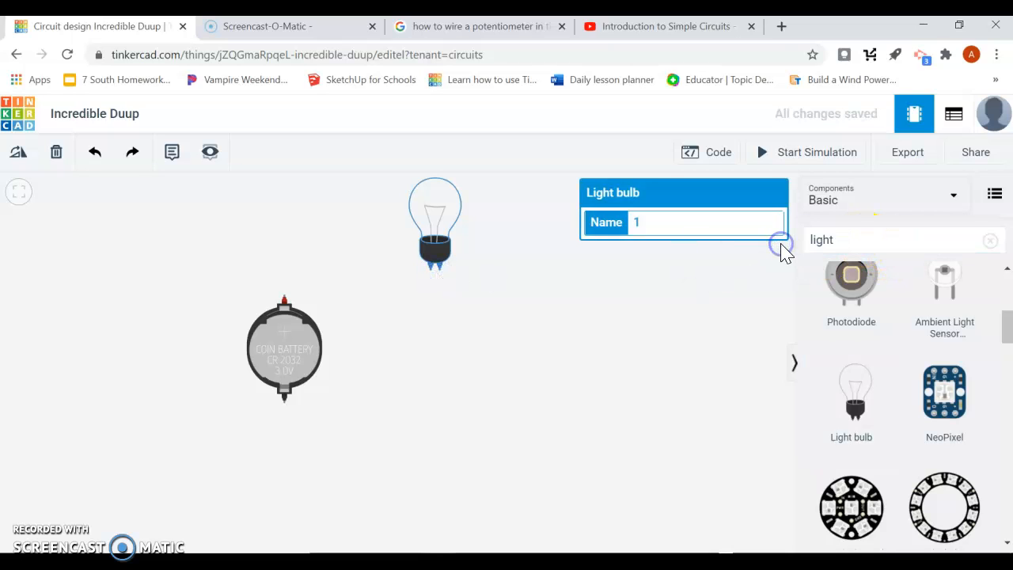
key(s)
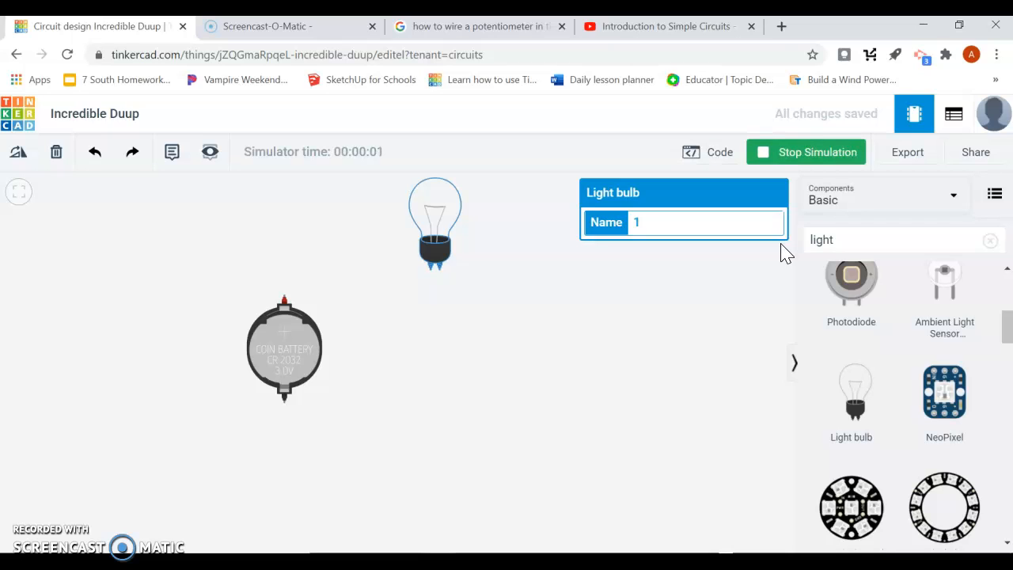
drag(812, 244, 846, 242)
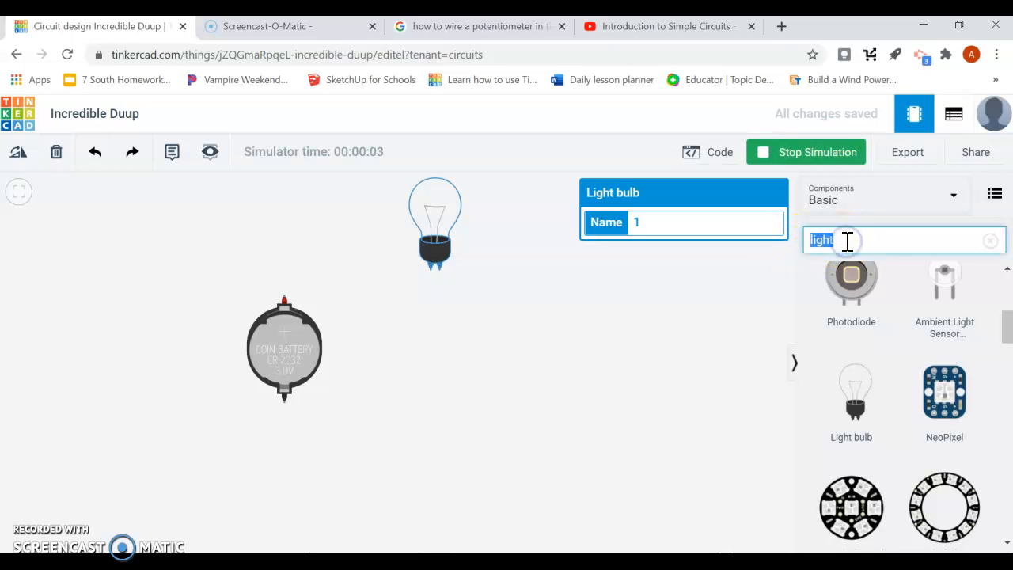
text(switch)
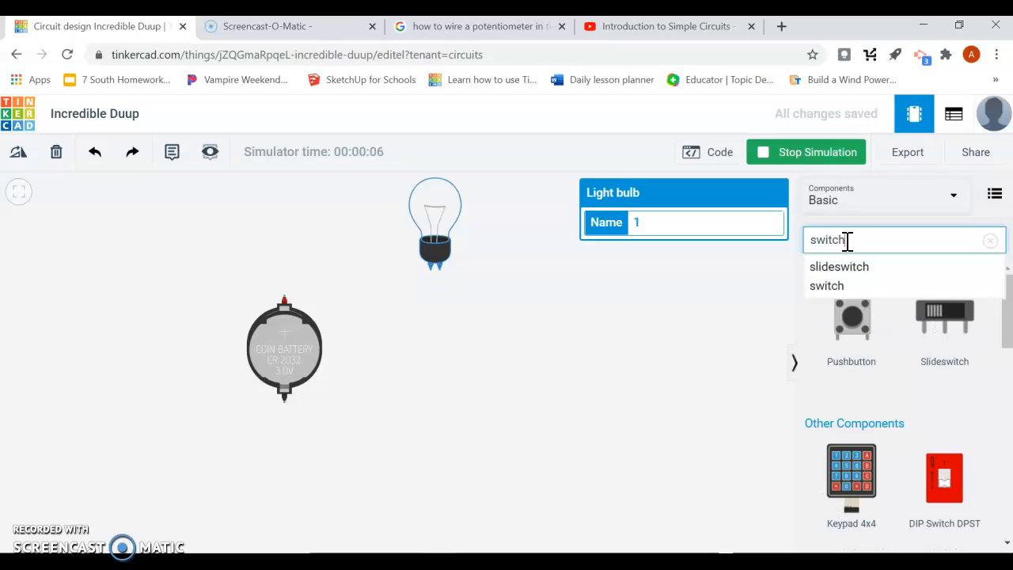
key(Return)
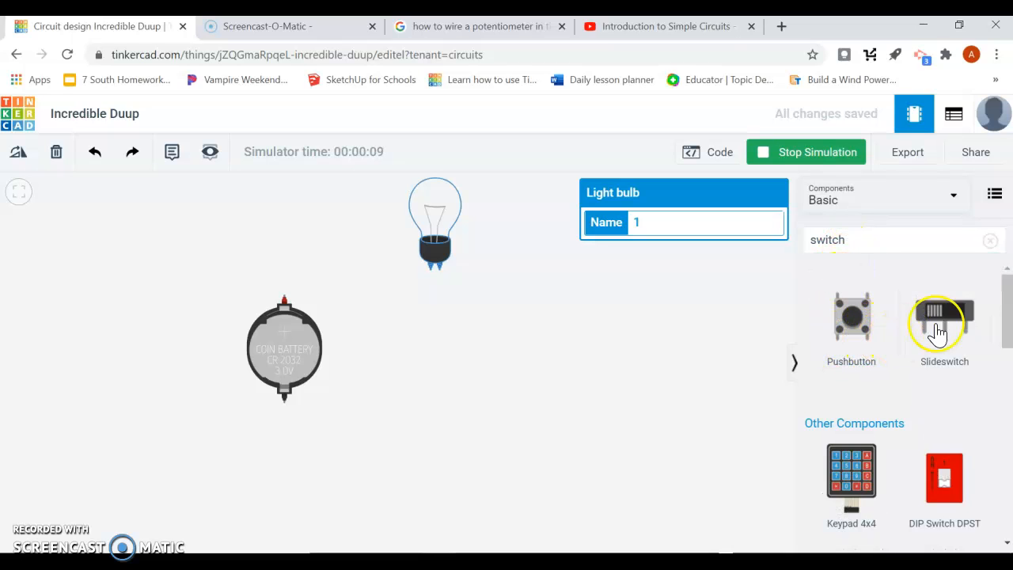
drag(949, 329, 491, 325)
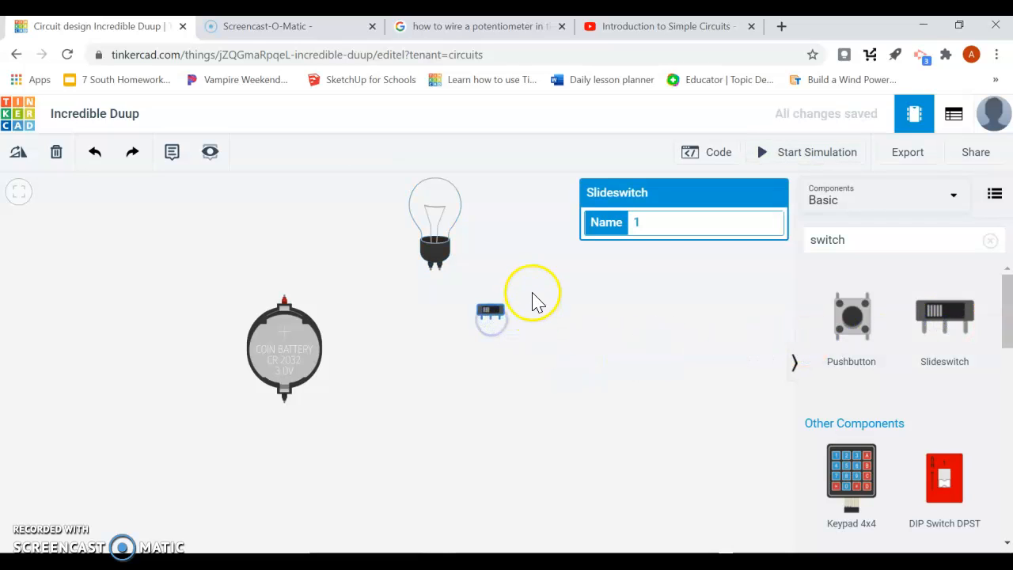
Rotate the light bulb step by step through full turns until it stands upright again.
click(442, 206)
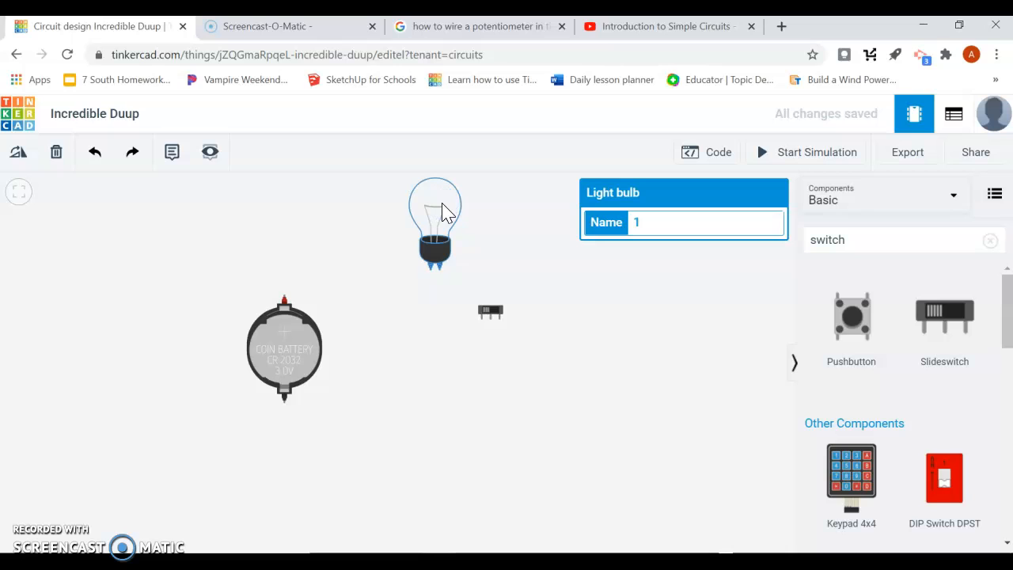
click(17, 153)
click(18, 153)
click(18, 153)
click(17, 153)
click(17, 153)
click(17, 152)
click(17, 153)
click(17, 153)
click(17, 153)
click(18, 153)
click(17, 153)
click(17, 152)
click(18, 153)
click(17, 153)
click(17, 153)
click(17, 152)
click(18, 152)
click(17, 153)
click(17, 153)
click(17, 153)
click(17, 152)
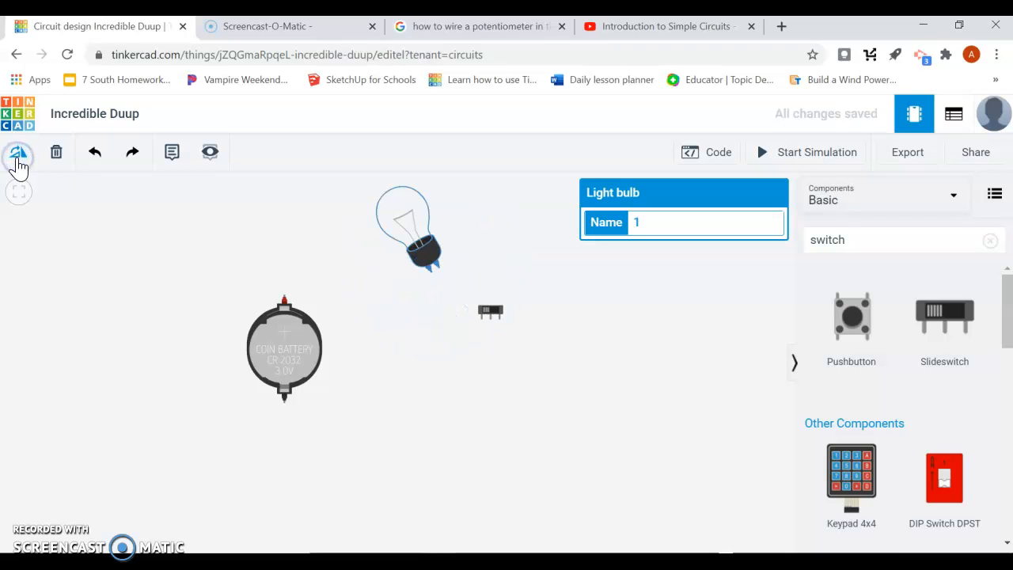
click(17, 154)
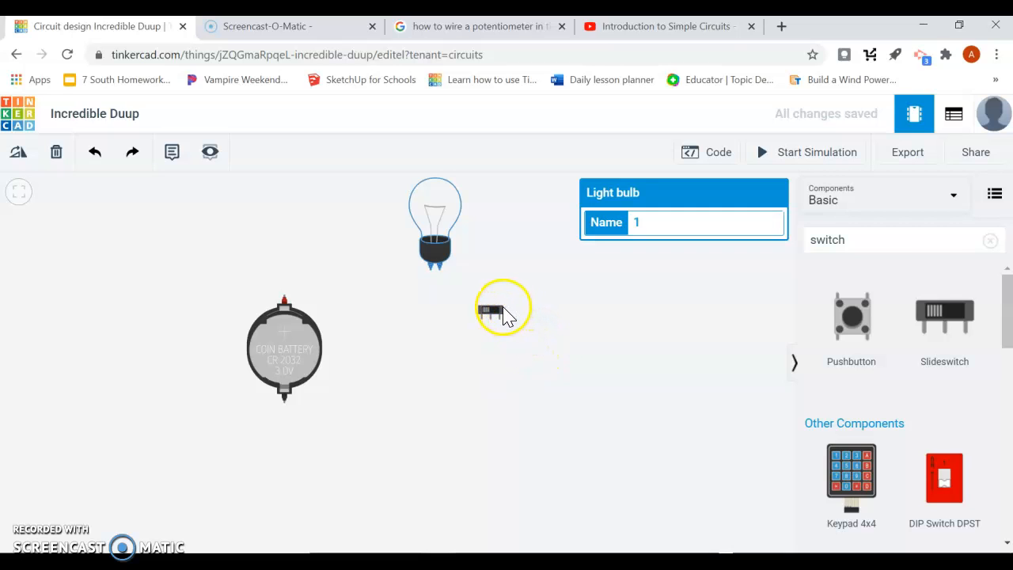
Move the slideswitch out of the way to the empty area above and to the left of the battery.
drag(501, 308, 144, 242)
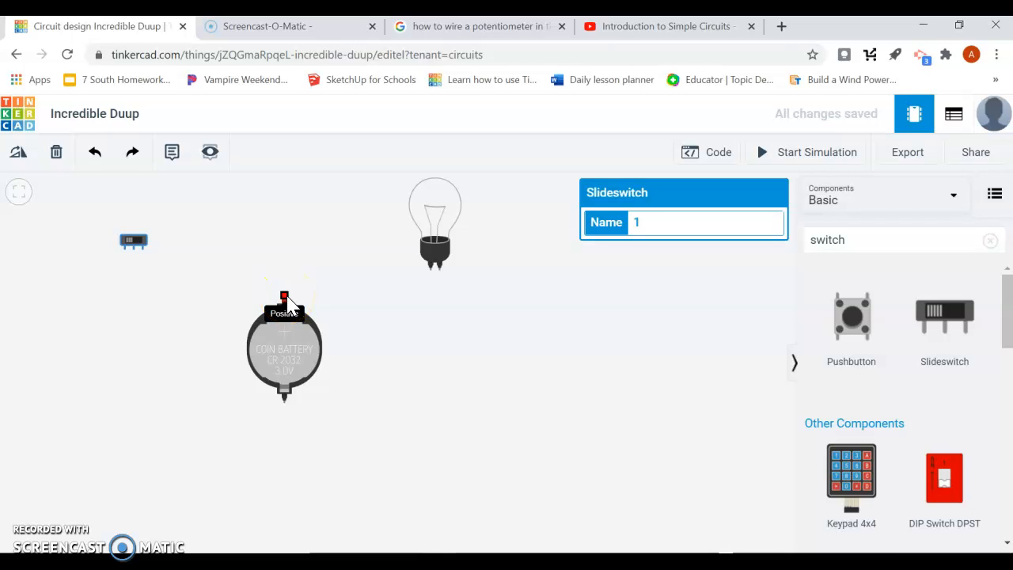
click(437, 275)
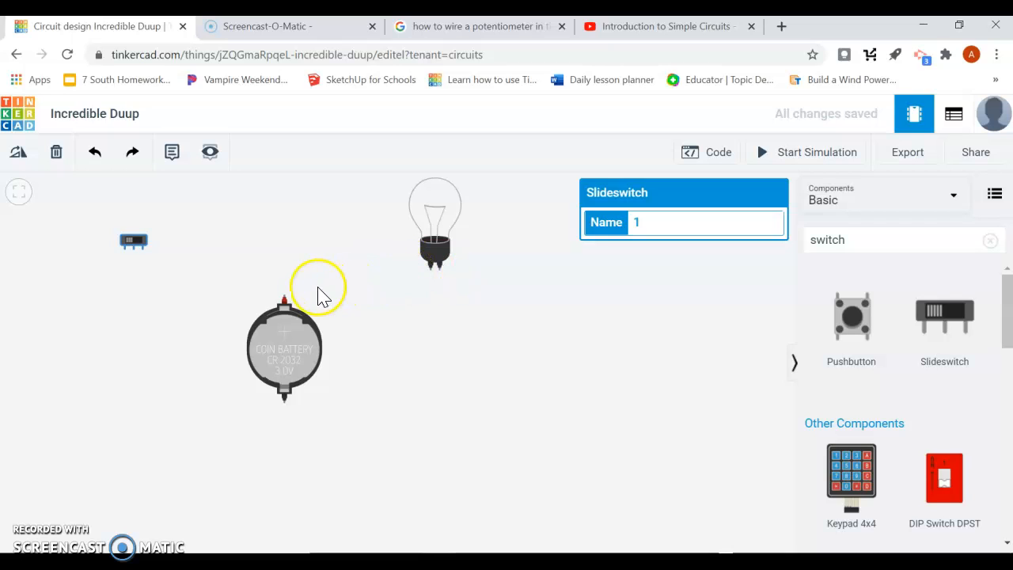
Run a straight wire from the battery's positive terminal to the bulb's left terminal and undo it.
click(283, 298)
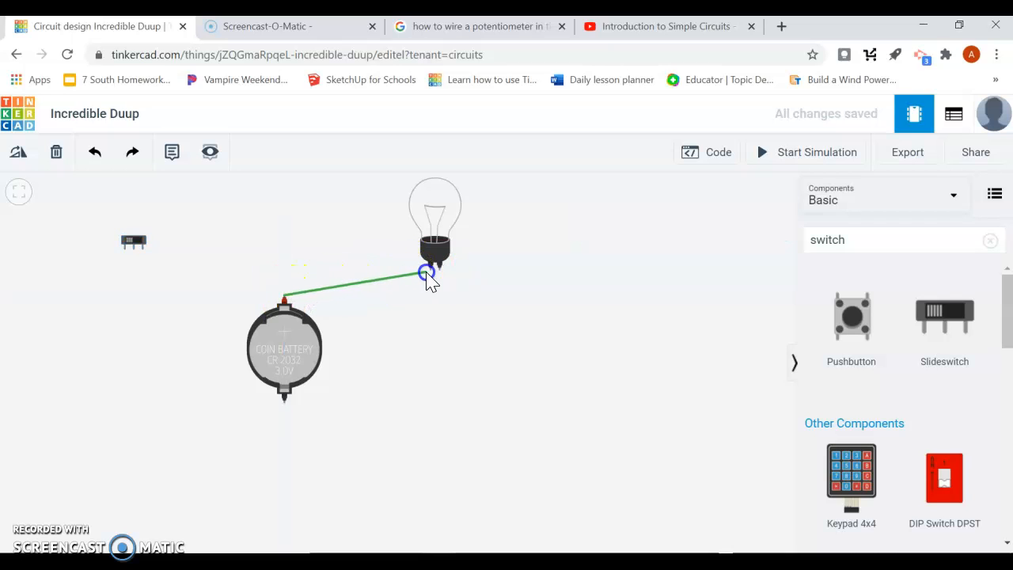
click(428, 273)
click(564, 331)
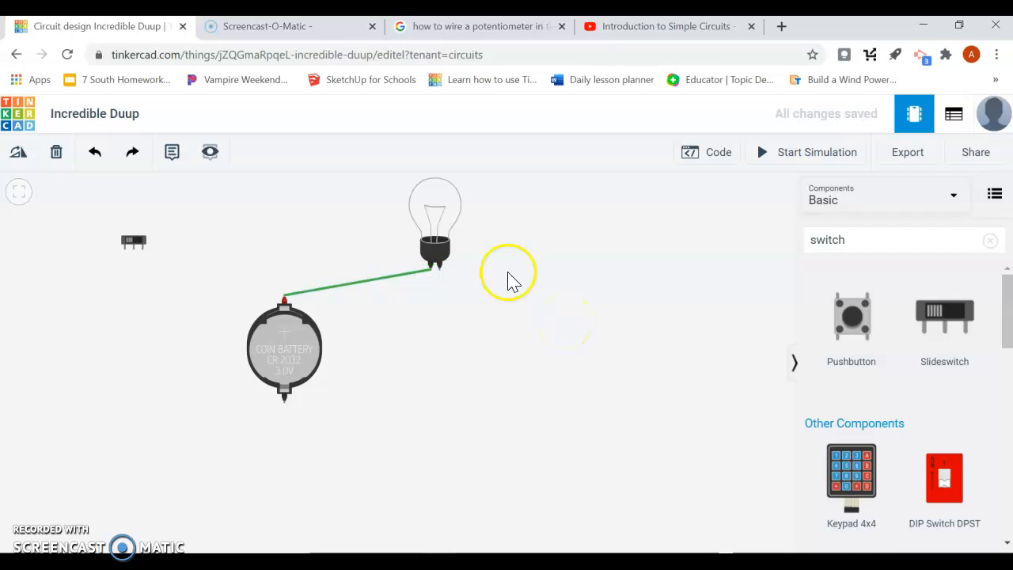
click(92, 153)
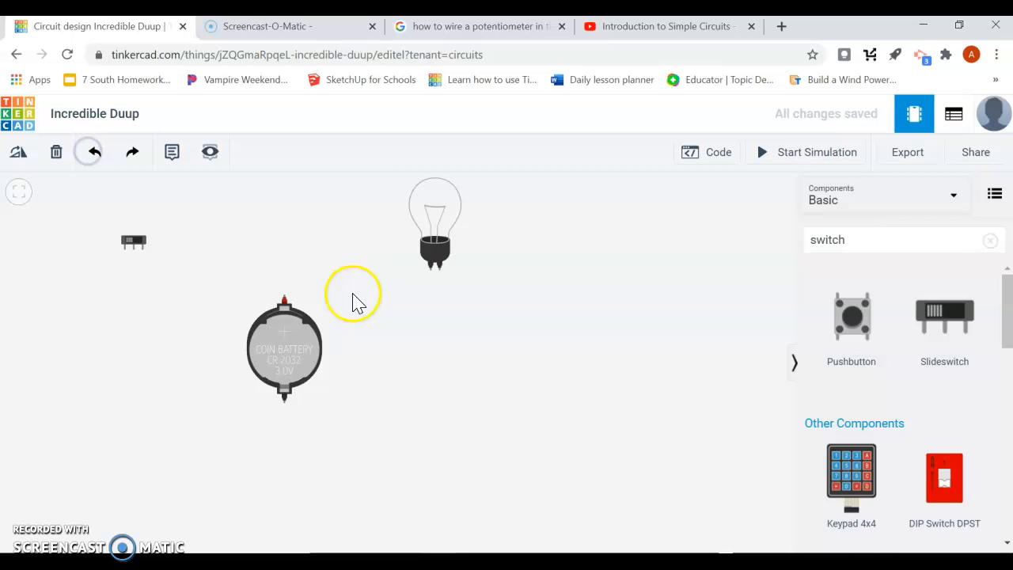
Wire the battery's positive terminal to the bulb's left terminal with a right-angle bend below the bulb, and color the wire red.
click(282, 303)
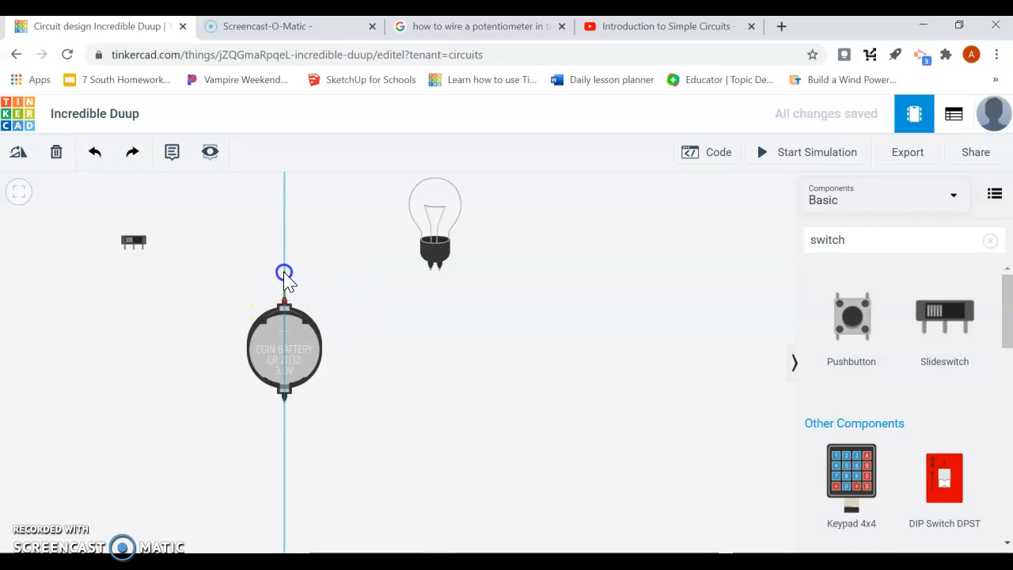
click(284, 273)
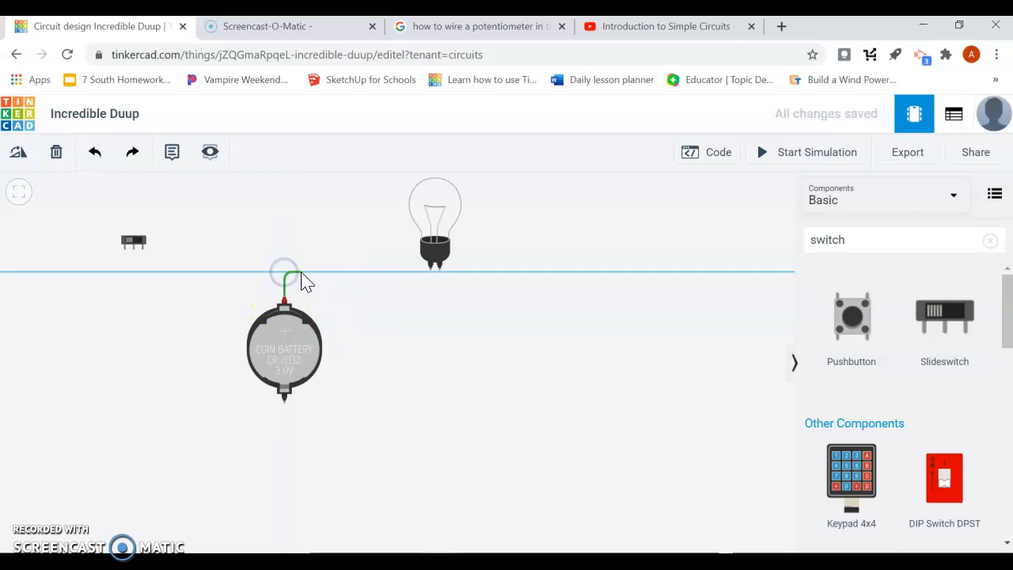
click(430, 270)
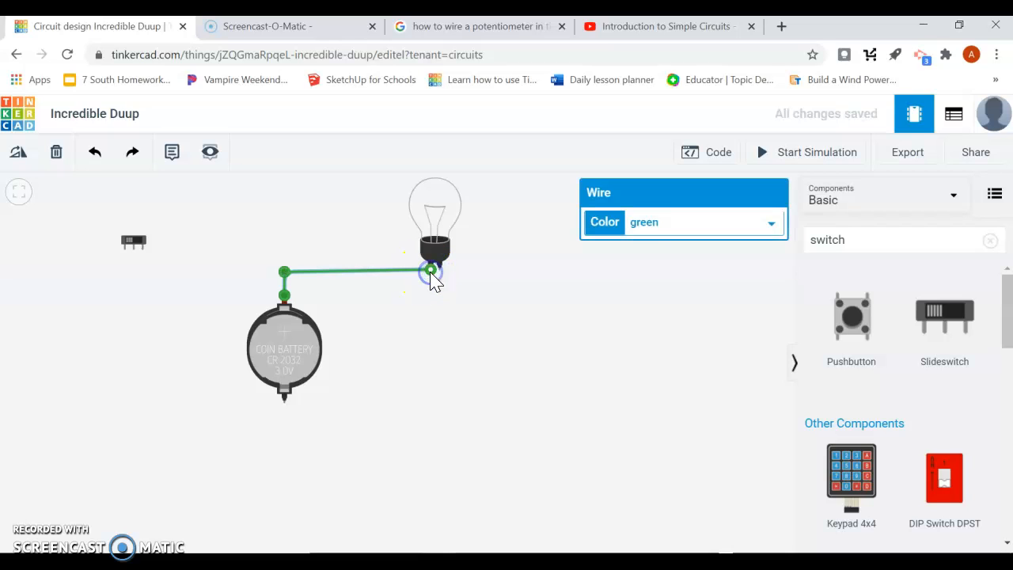
drag(292, 278, 433, 301)
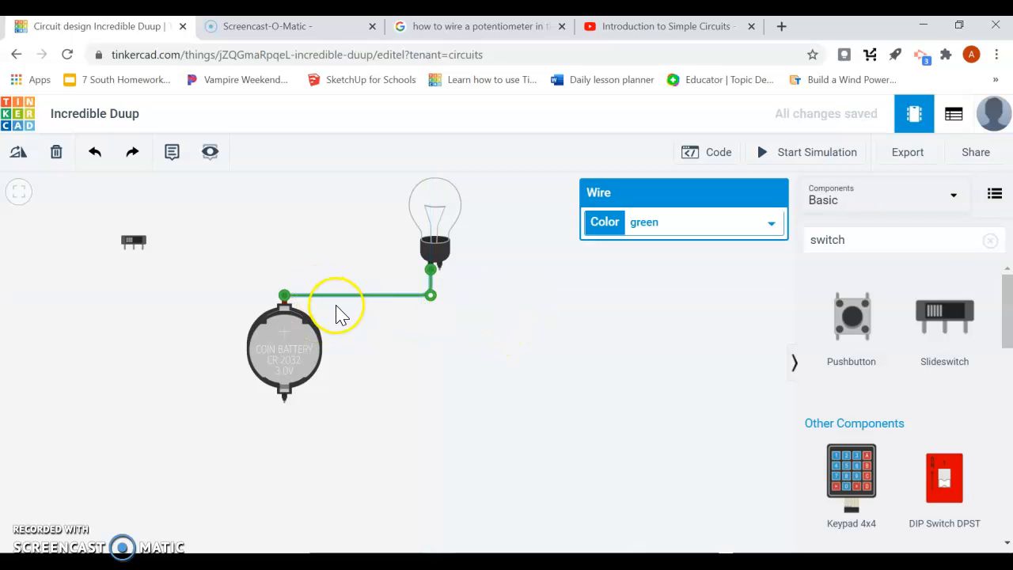
click(698, 222)
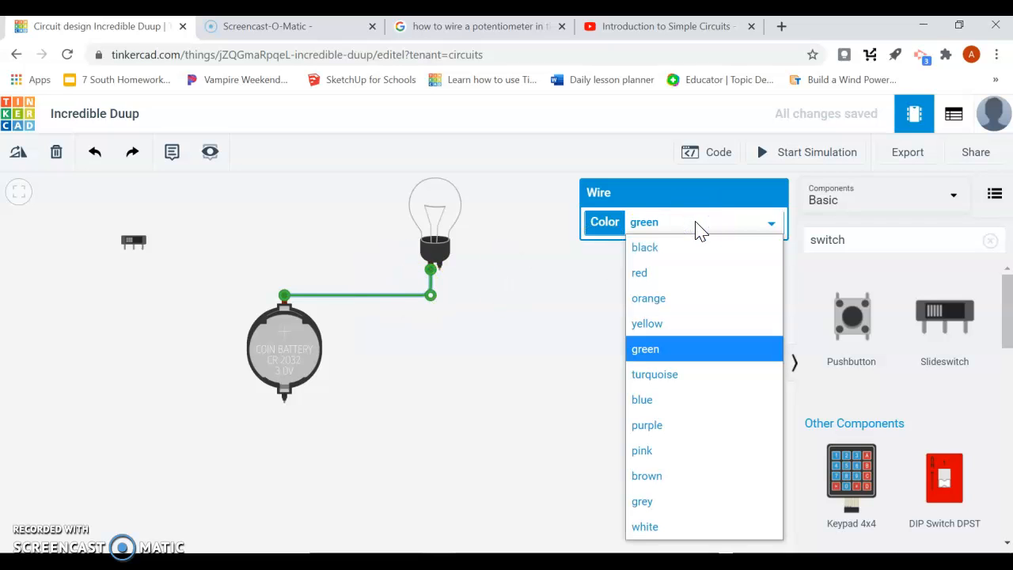
click(657, 273)
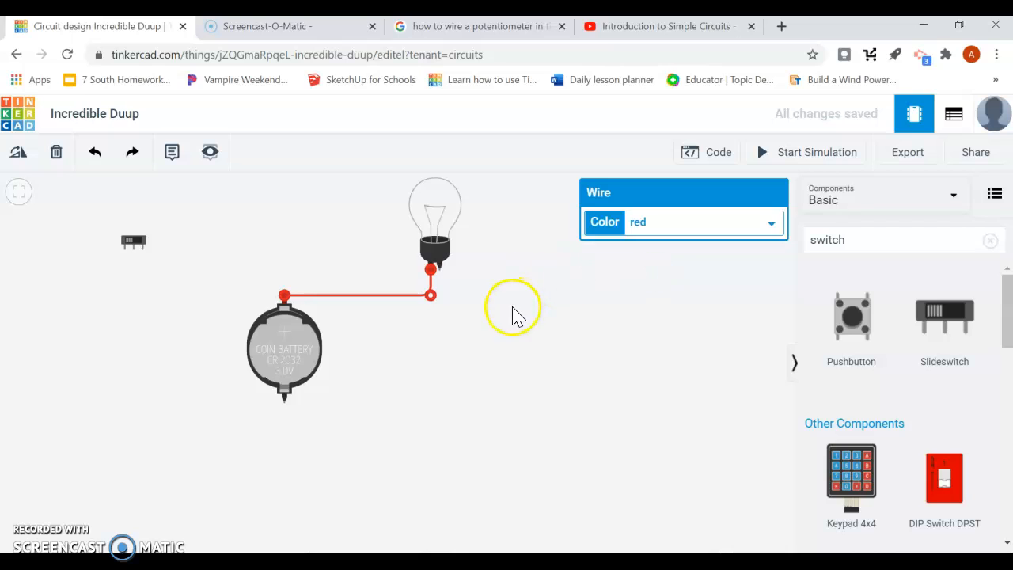
Wire the bulb's right terminal to the battery's negative terminal with two bends routed below the battery, and color the wire black.
click(441, 271)
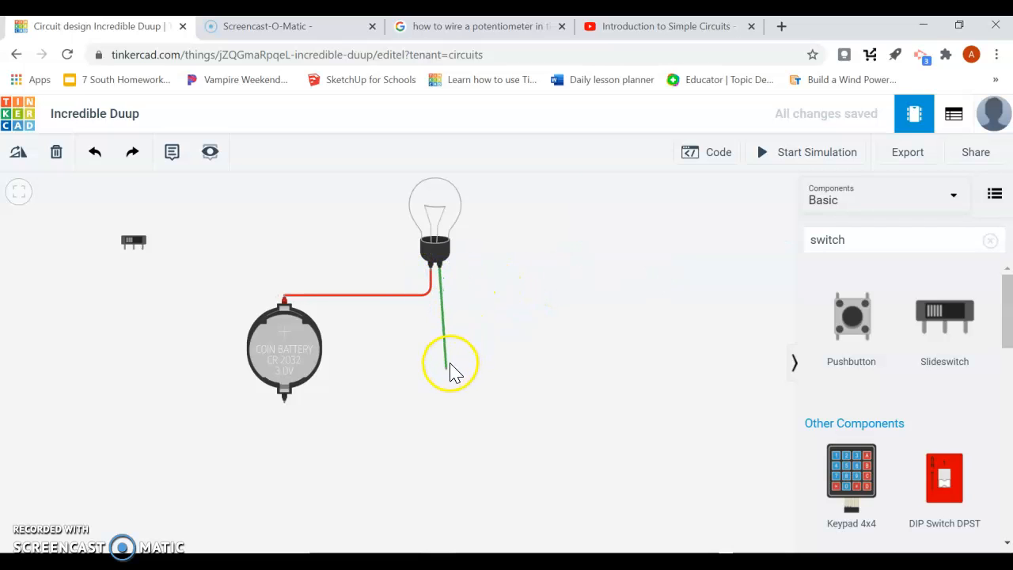
click(441, 437)
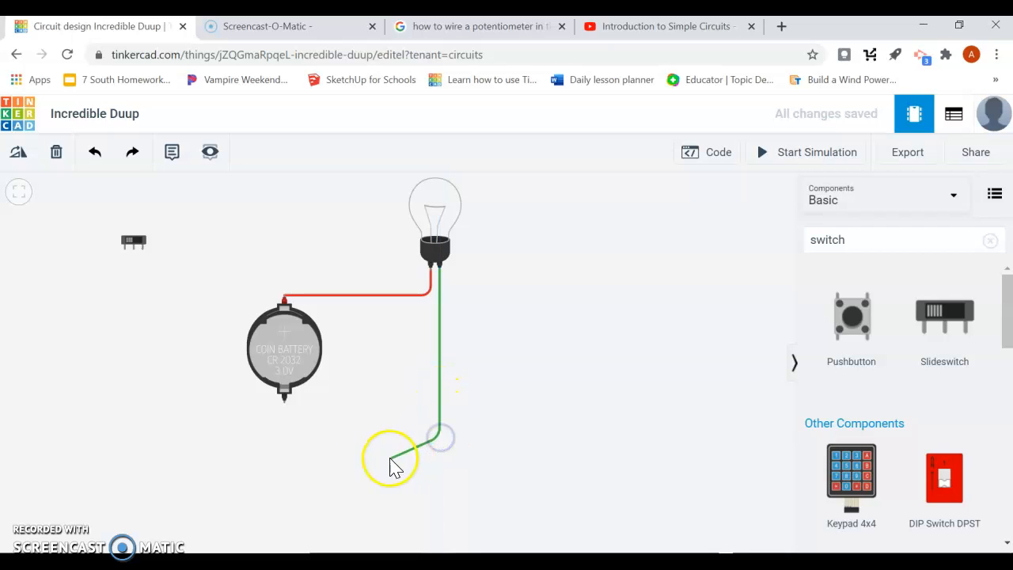
click(287, 436)
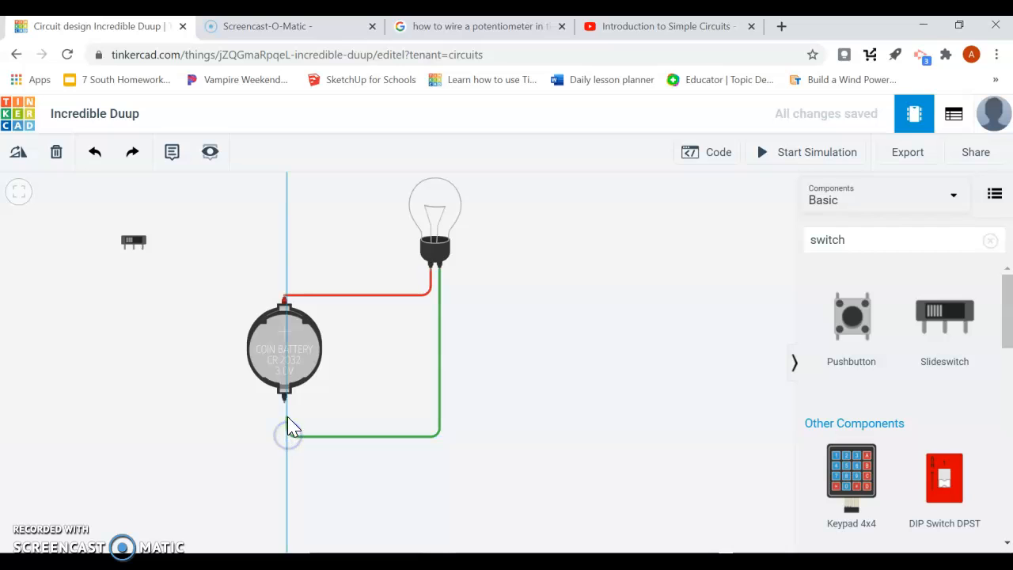
click(284, 402)
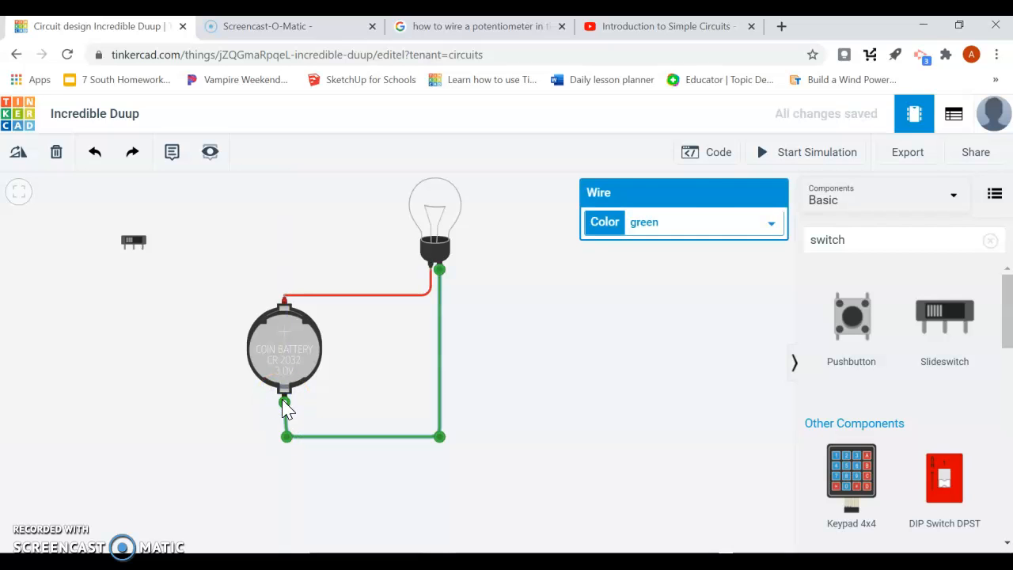
click(678, 223)
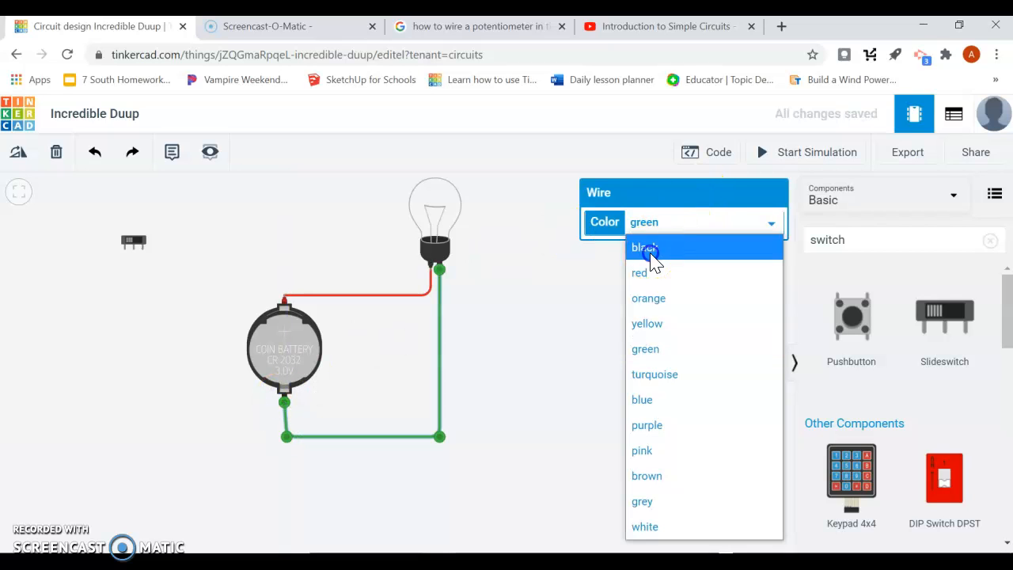
click(647, 247)
click(624, 344)
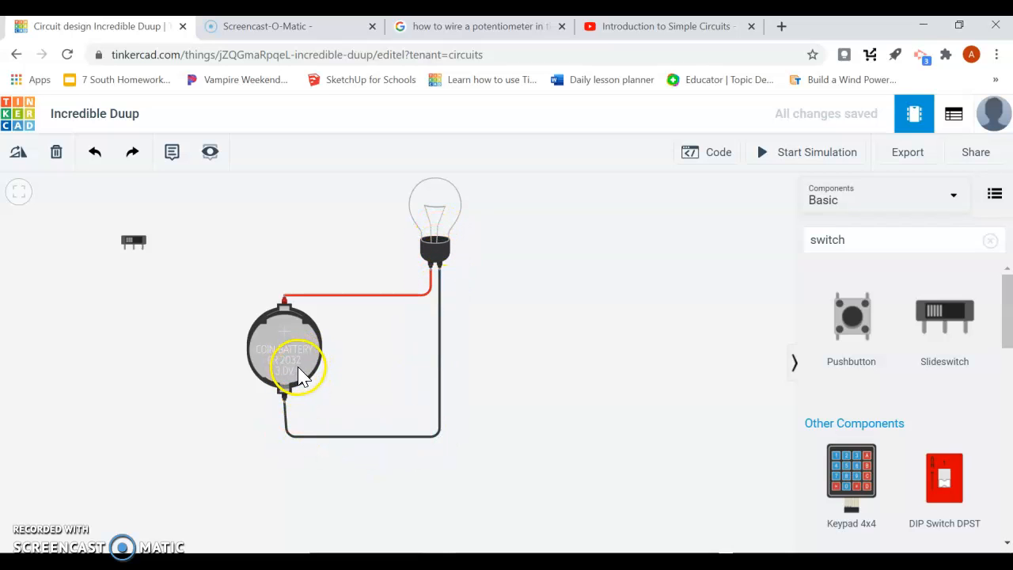
Run the simulation to test the battery and bulb circuit, and stop it.
click(783, 159)
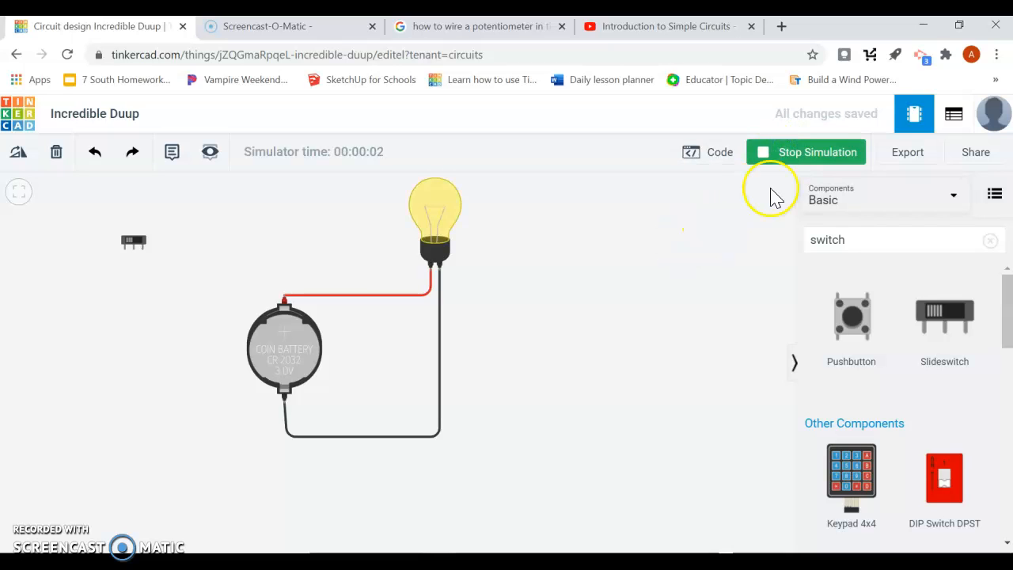
click(795, 162)
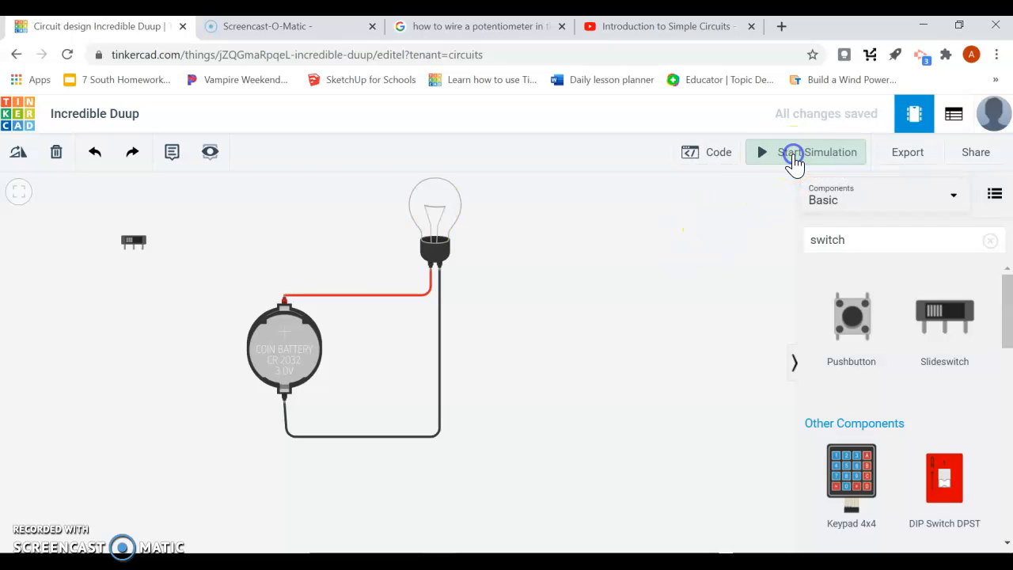
Delete the red wire between the battery and bulb and move the slideswitch into the gap between them.
click(333, 296)
key(Delete)
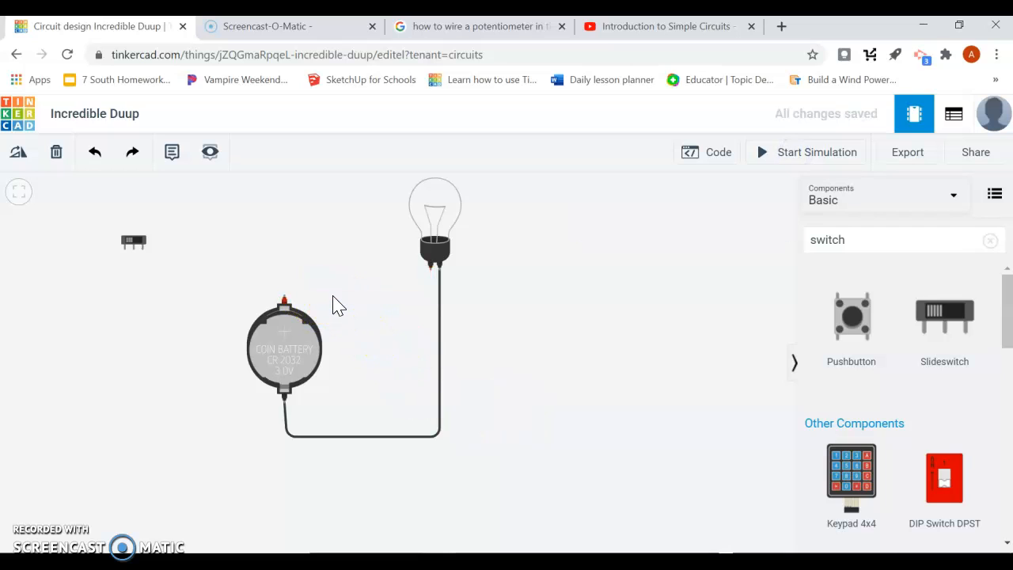
drag(140, 248, 353, 263)
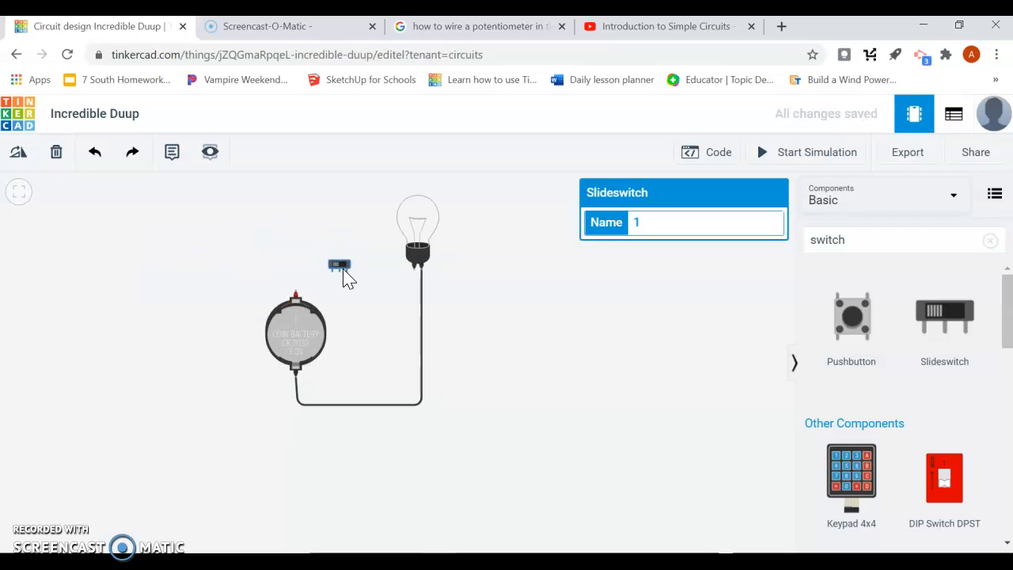
Wire the battery's positive terminal to the slideswitch's left terminal with a right-angle bend, and color the wire red.
scroll(349, 273, up, 4)
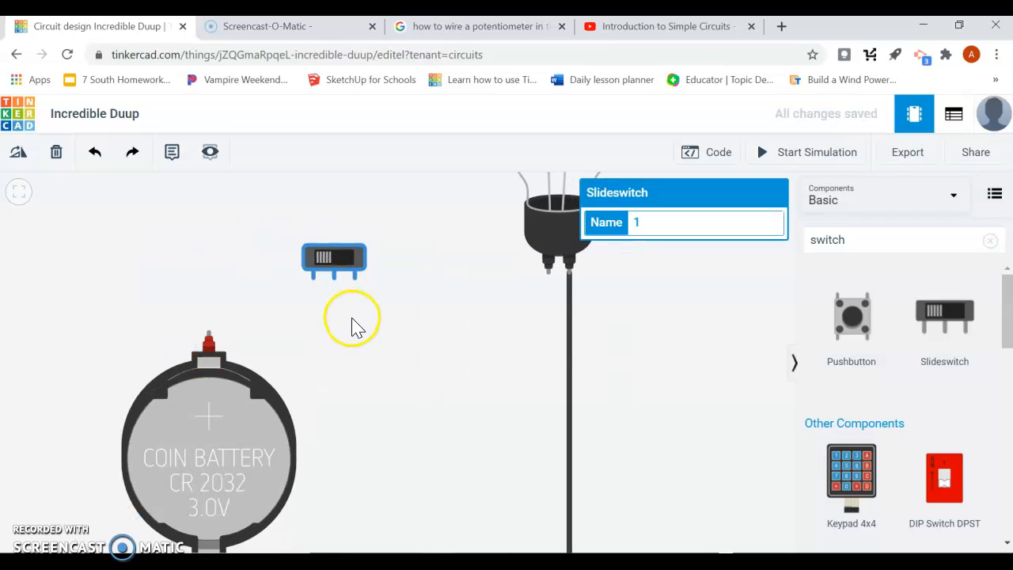
click(209, 346)
click(311, 332)
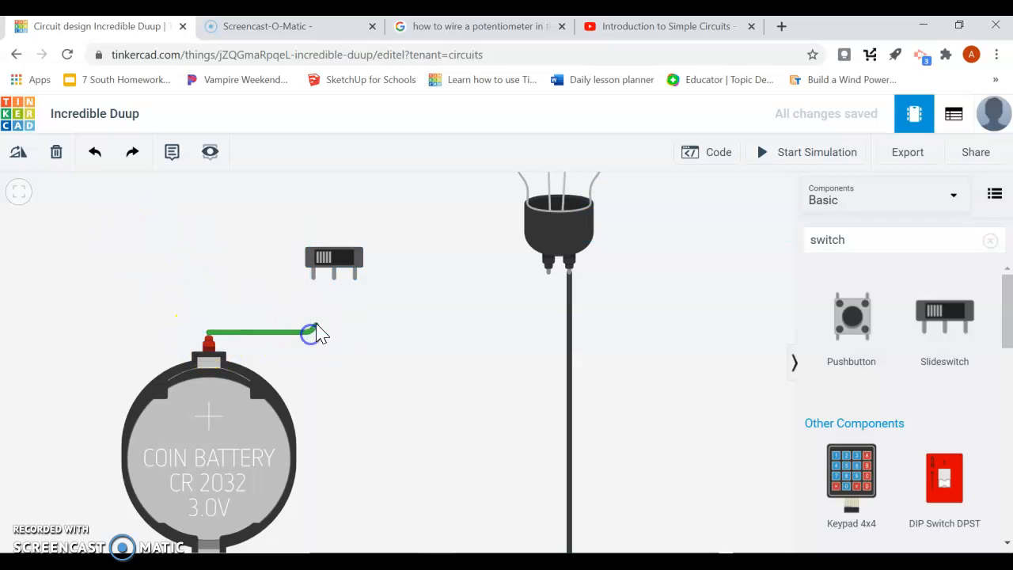
click(315, 280)
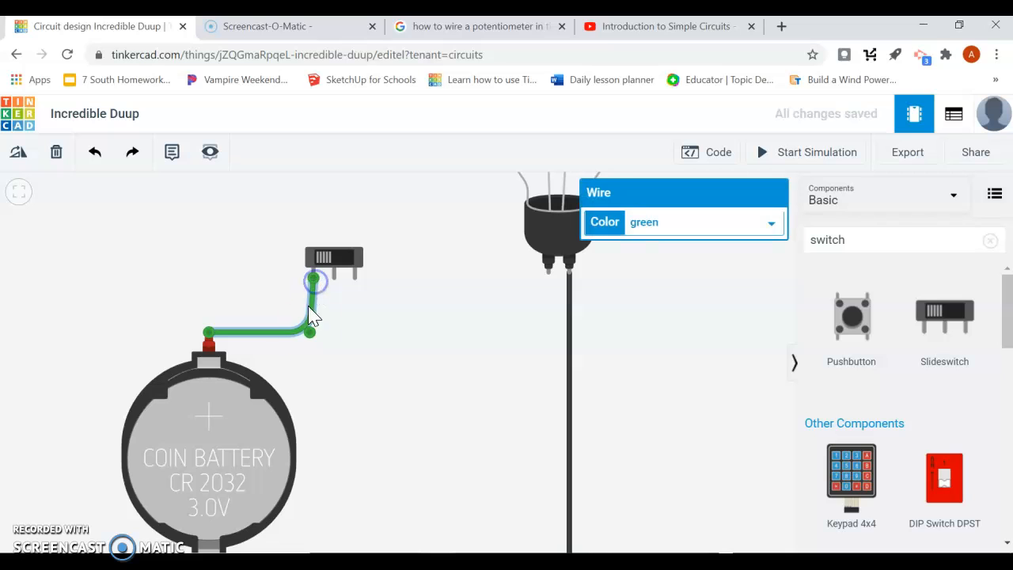
click(674, 222)
click(667, 277)
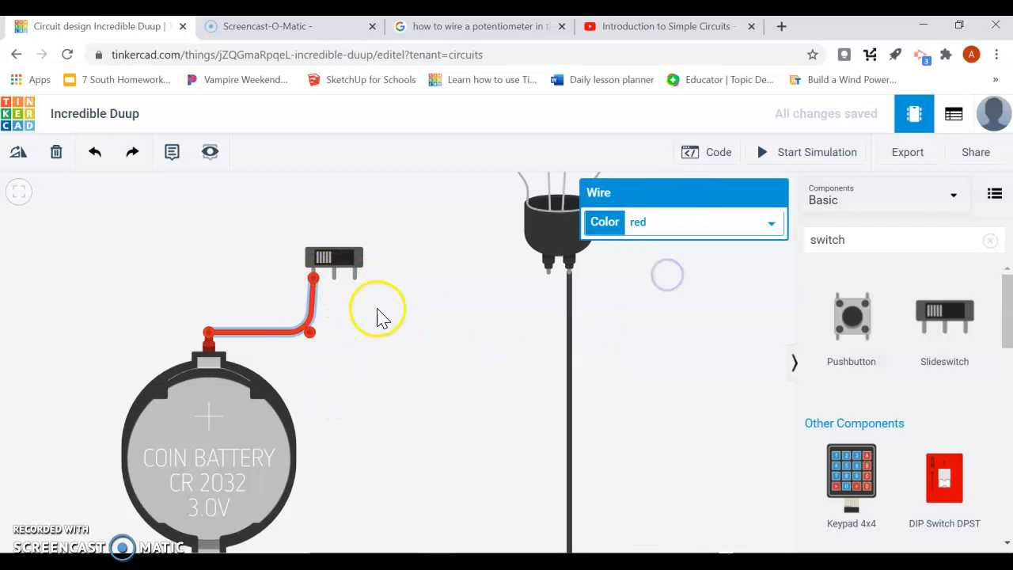
Wire the slideswitch's middle terminal to the bulb's left terminal with two bends routed below them, and color the wire red.
click(333, 277)
click(334, 331)
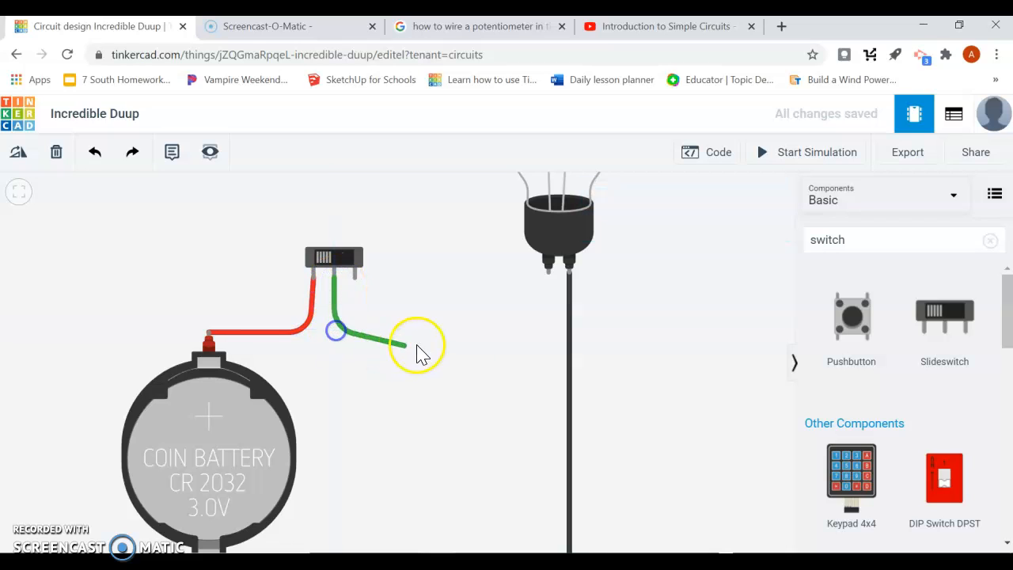
click(546, 330)
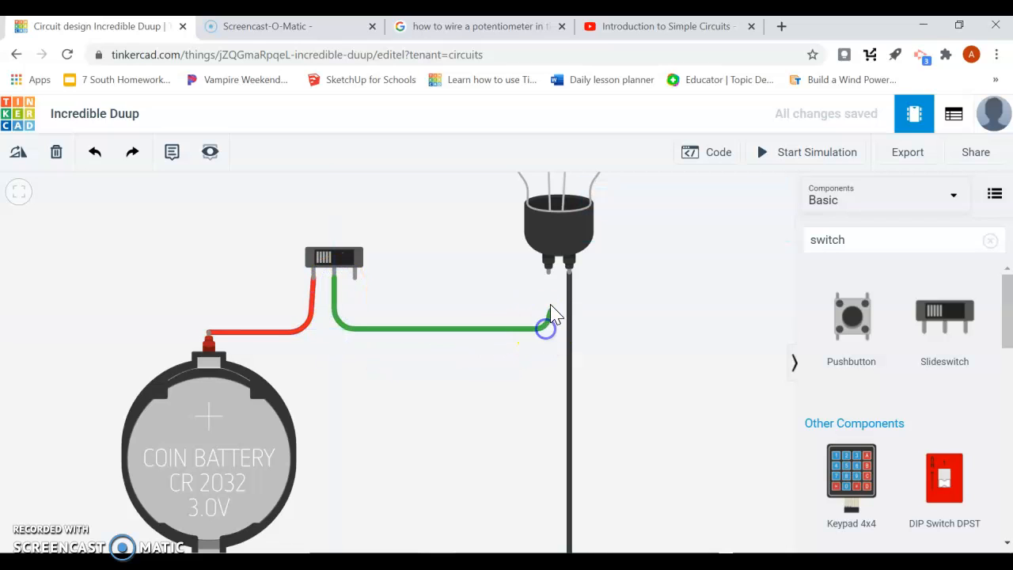
click(547, 273)
click(707, 221)
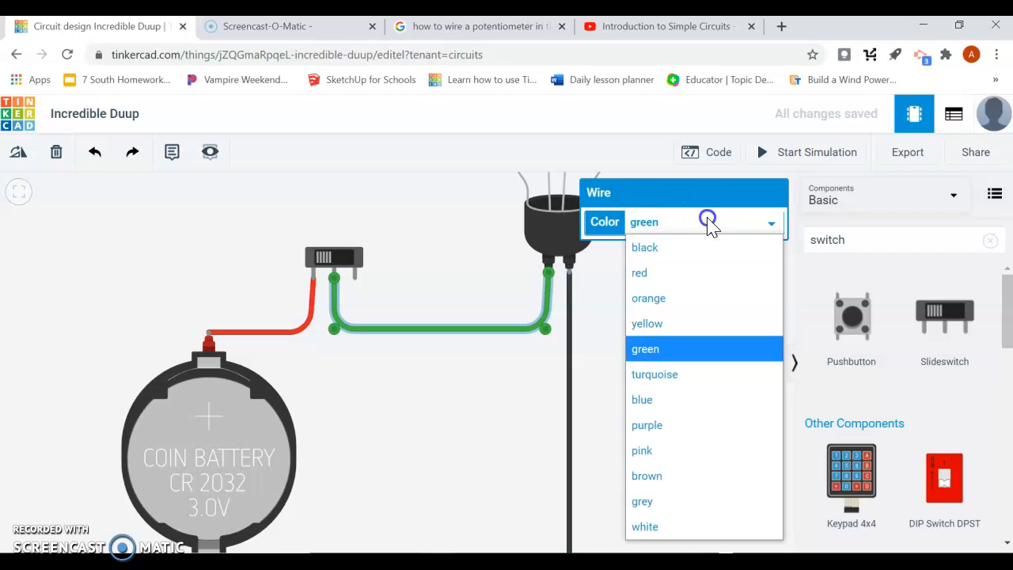
click(657, 282)
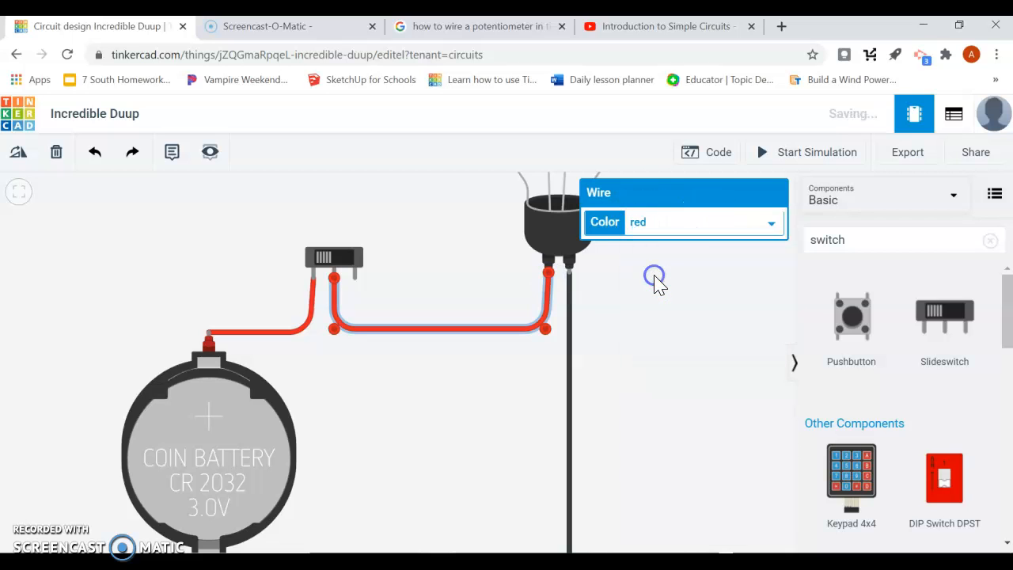
Start the simulation and flip the slideswitch to its right-hand position to turn the bulb off.
click(782, 158)
click(677, 319)
scroll(677, 319, down, 5)
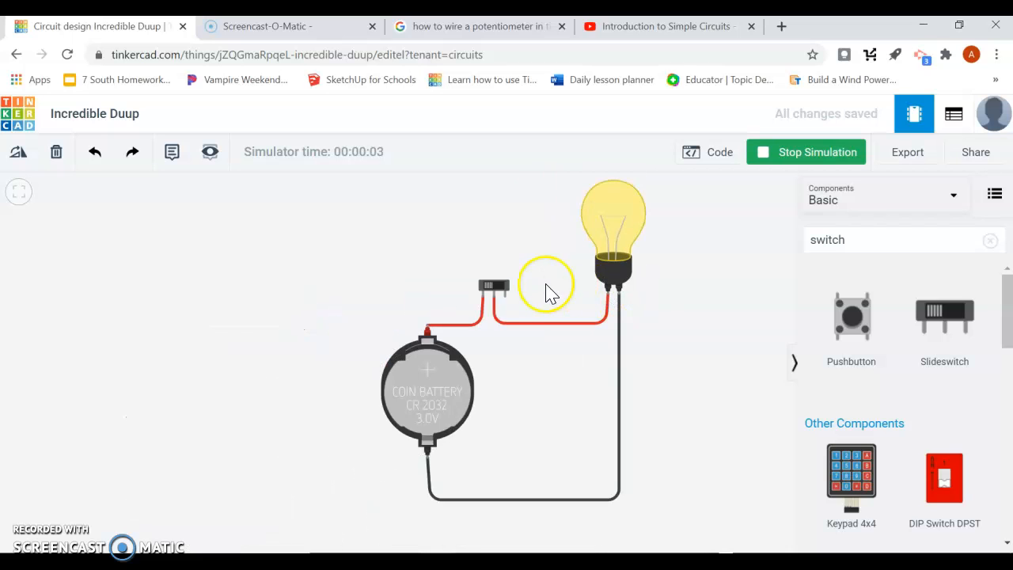
click(493, 287)
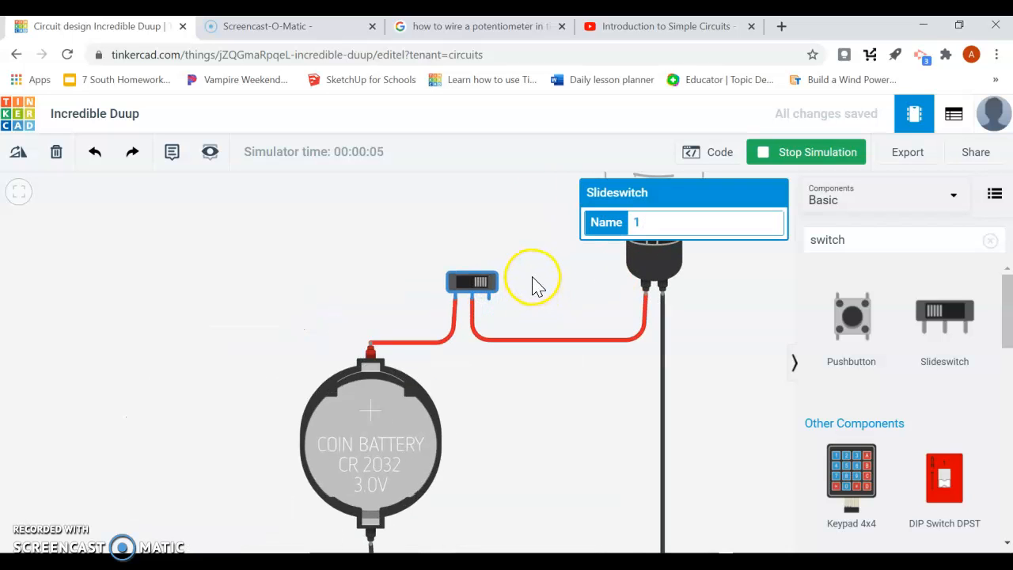
drag(536, 277, 411, 294)
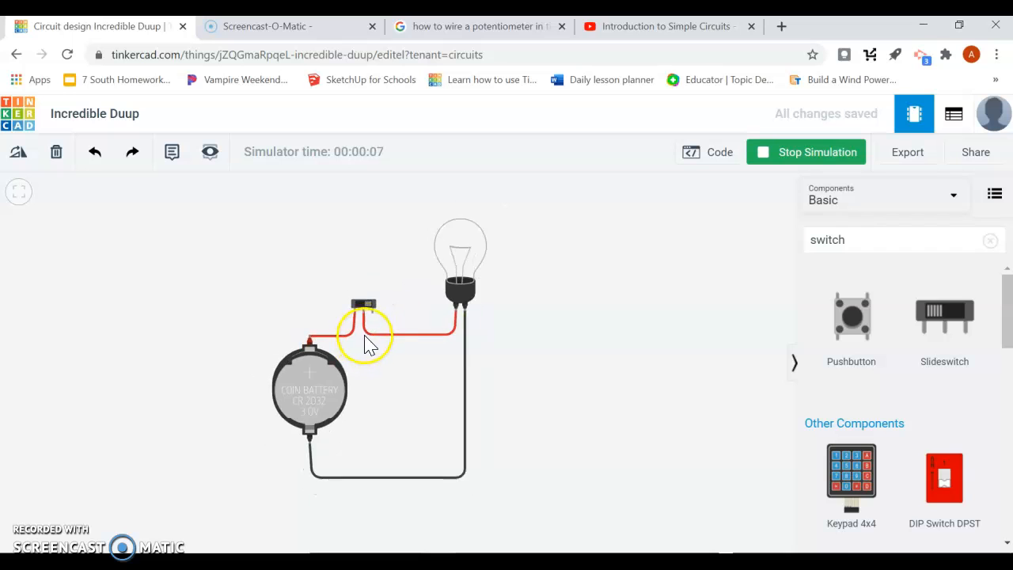
Check the slideswitch's common terminal and flip the switch back to its left-hand position to turn the bulb on.
scroll(384, 317, up, 5)
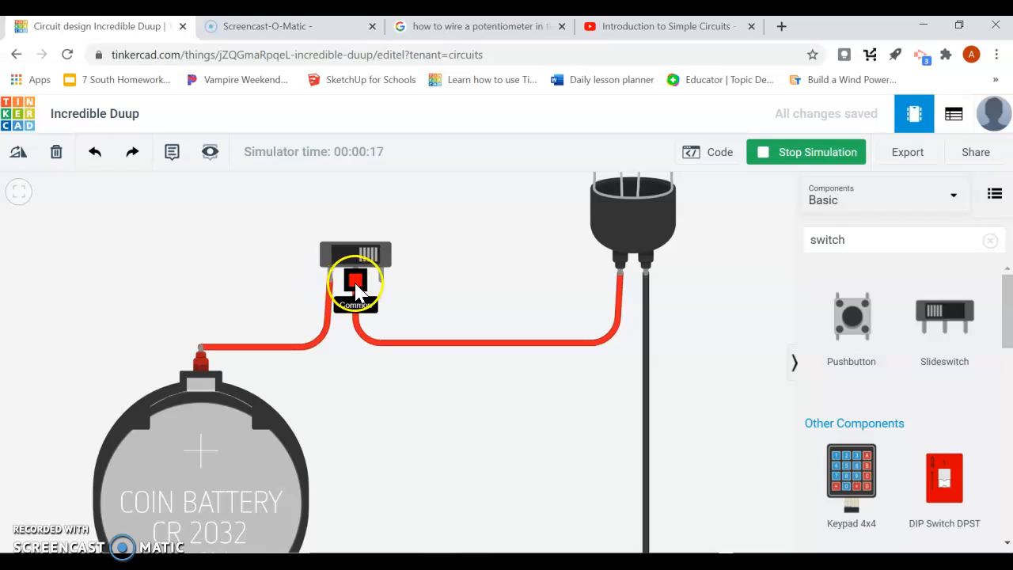
click(351, 277)
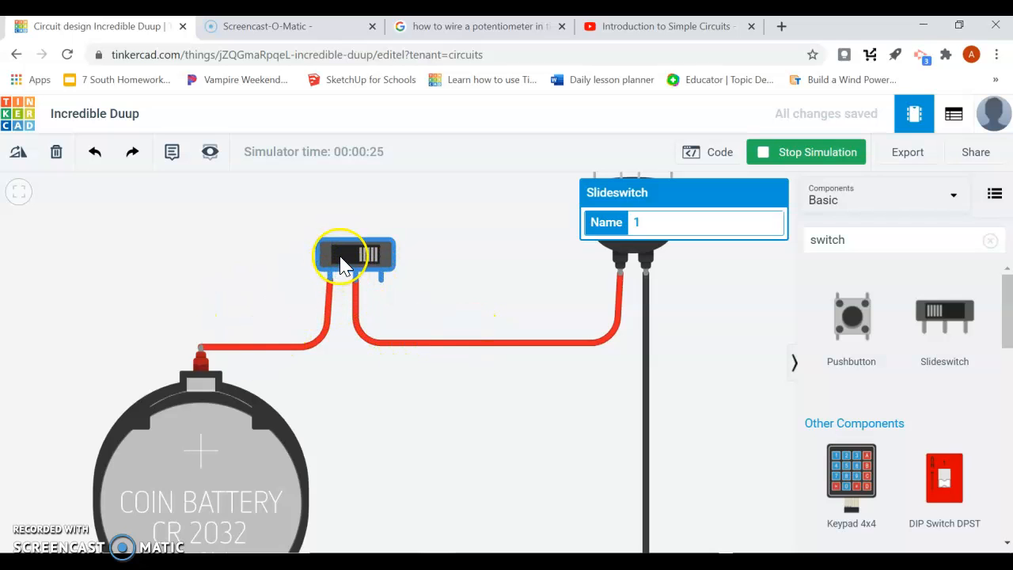
scroll(467, 278, up, 2)
scroll(467, 278, down, 5)
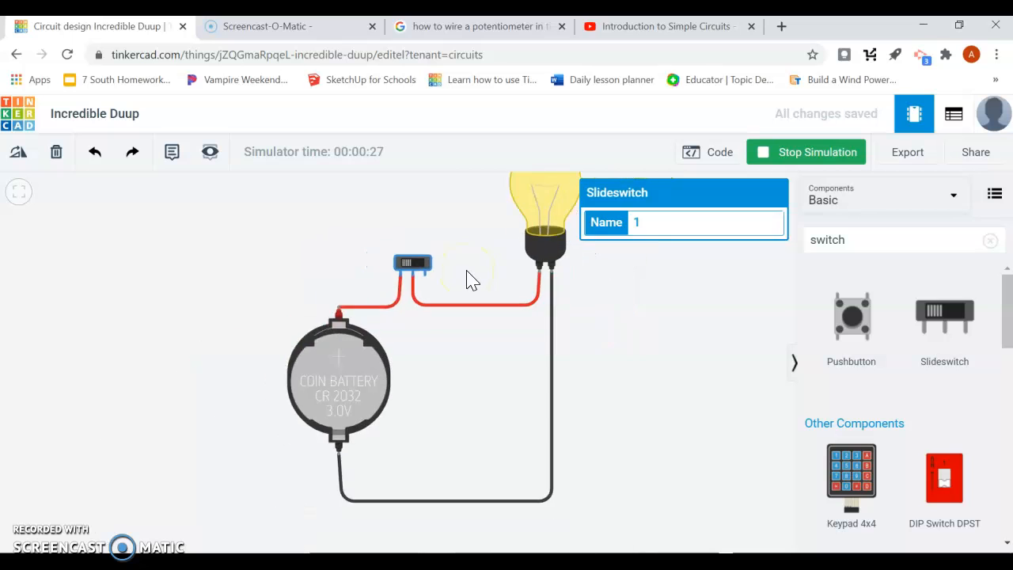
drag(467, 279, 244, 297)
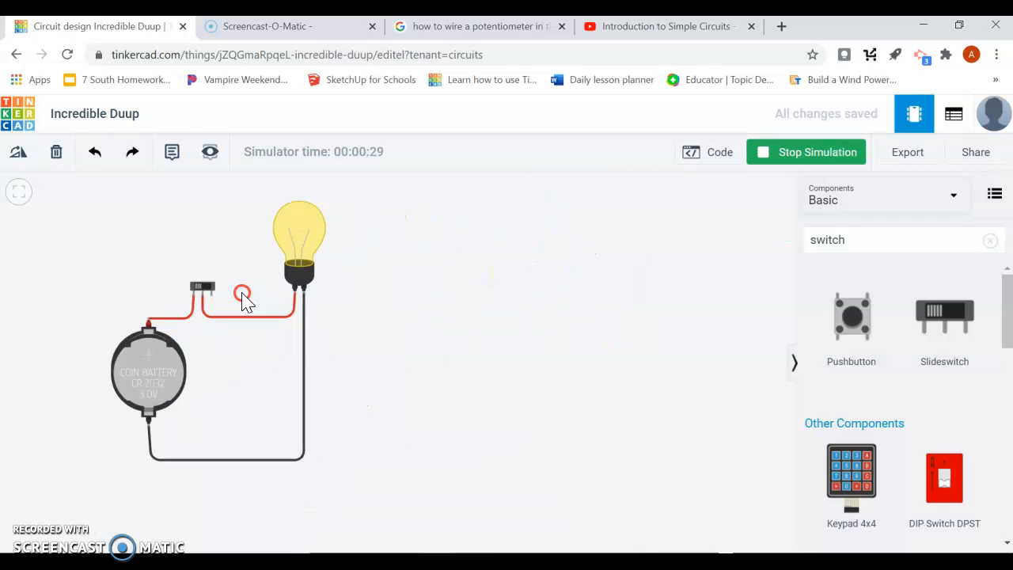
Rename the circuit design with the teacher's name followed by #1.
click(127, 121)
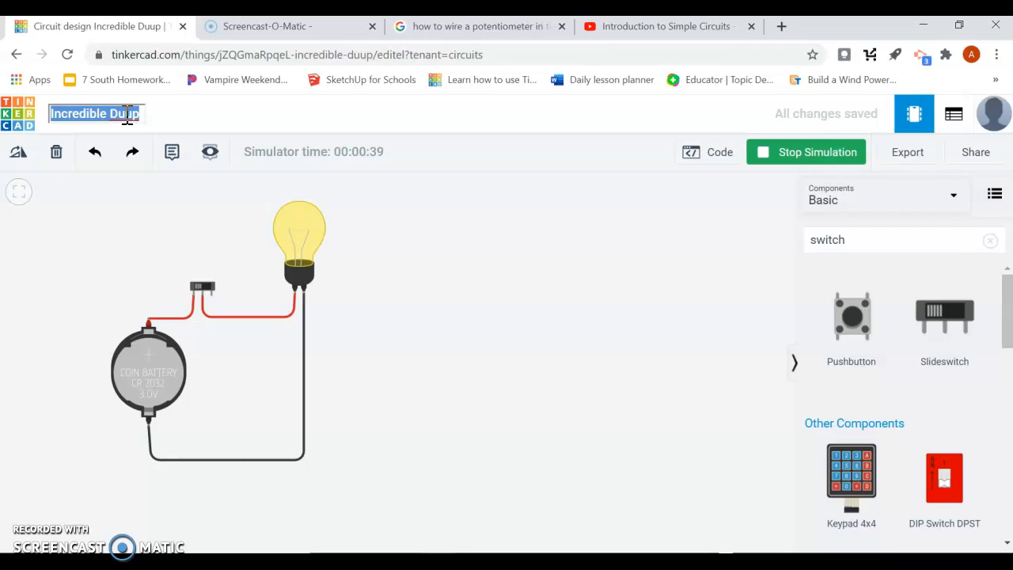
text(Mr. Z #1)
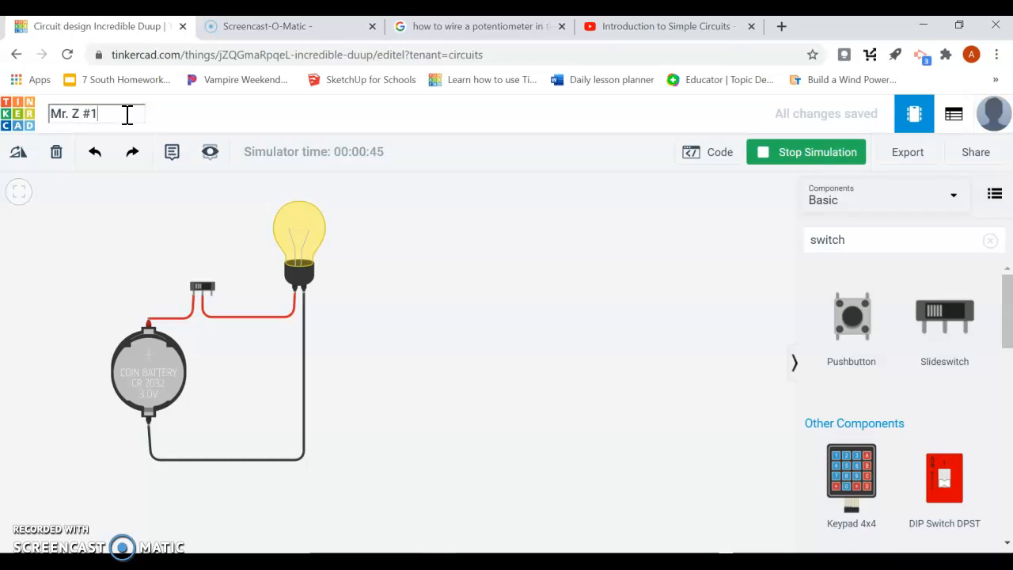
click(389, 227)
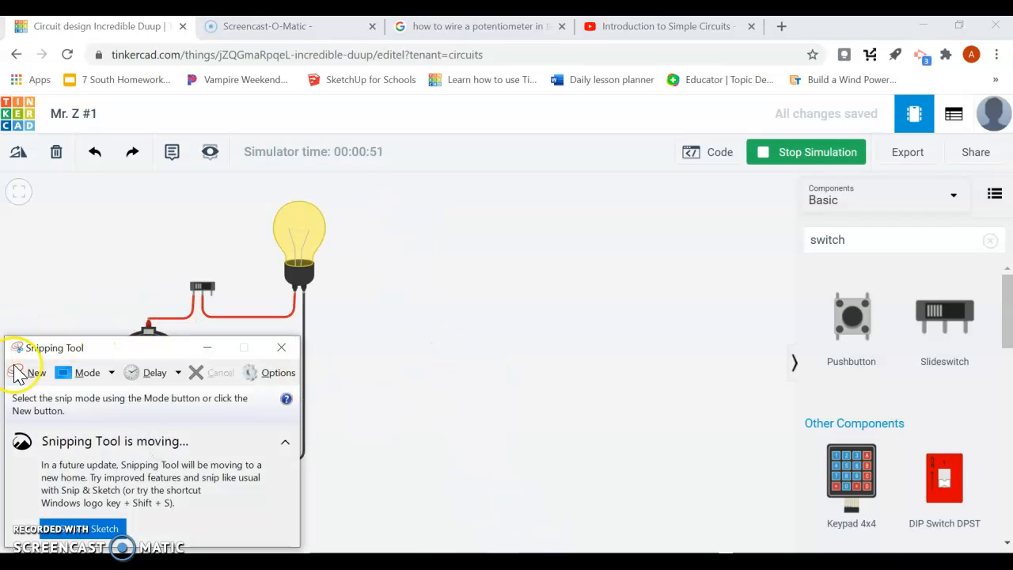
Capture a new rectangular snip in Snipping Tool covering the design's title and the whole circuit.
click(23, 370)
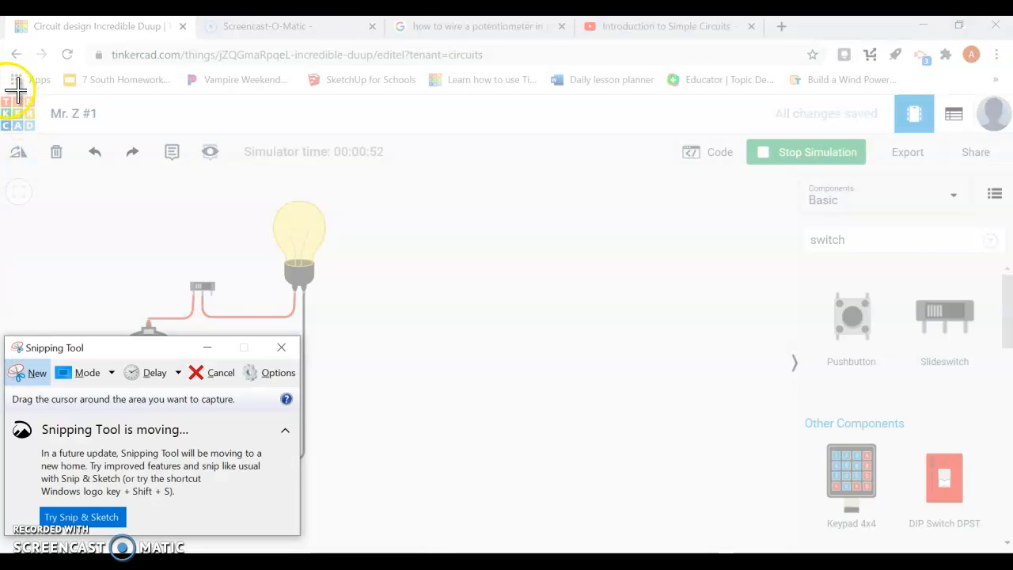
drag(57, 108, 401, 504)
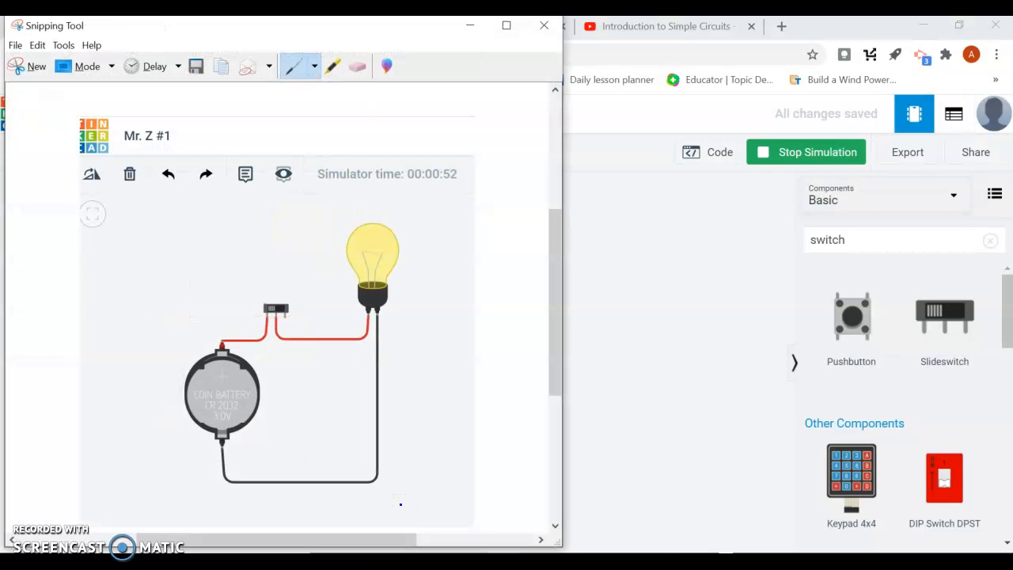